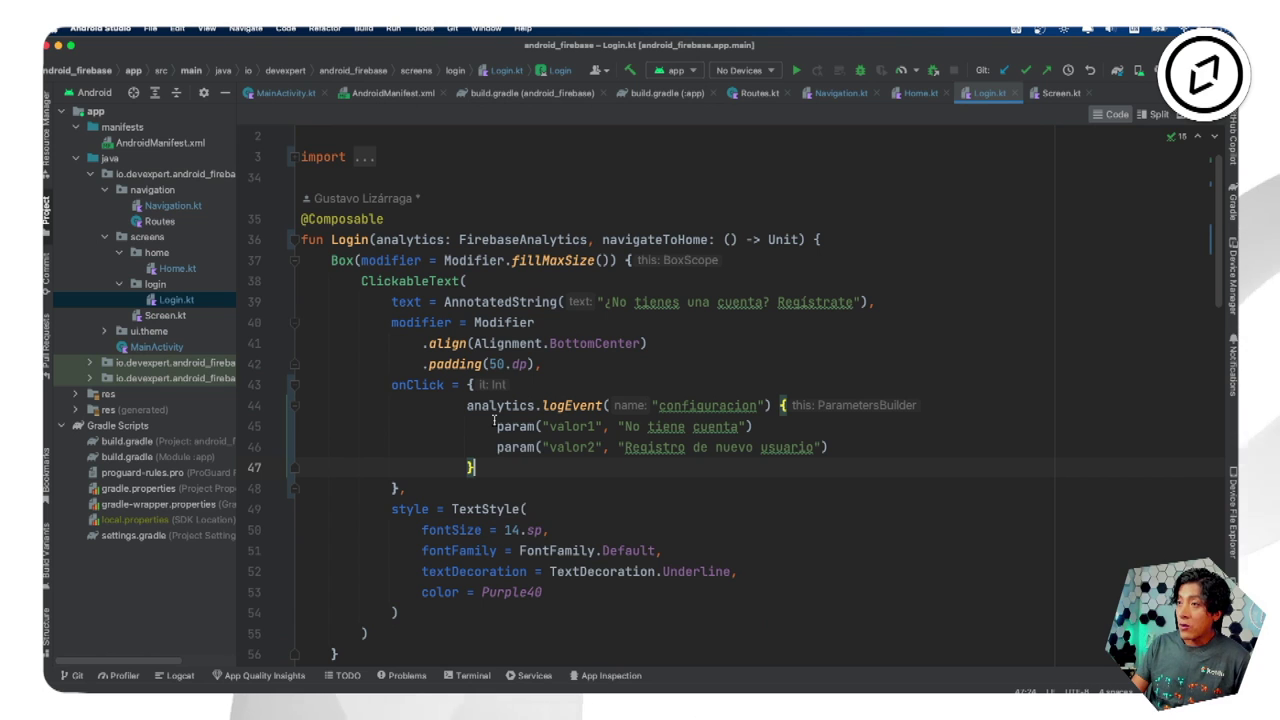
# Step: Copy the registration link's logEvent block into the forgotten-password link's onClick, adapting it to log usuario_error with valor1 "Olvido contraseña"
pyautogui.click(490, 426)
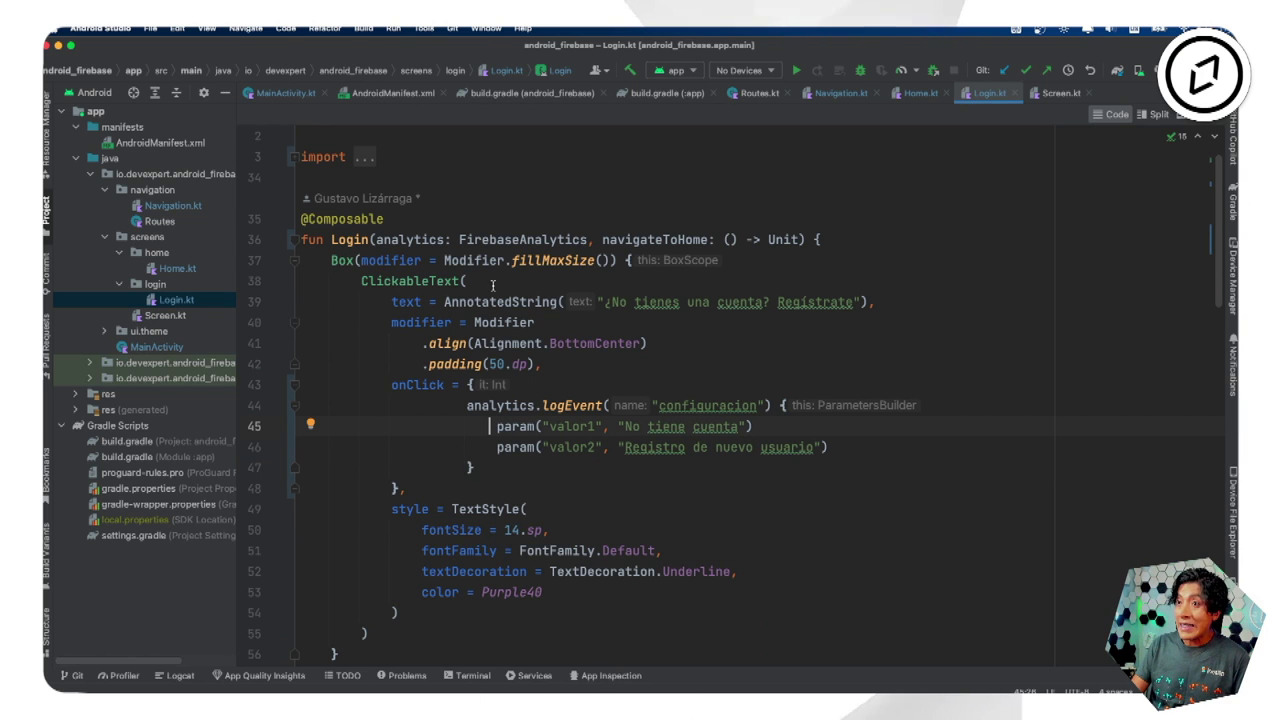
pyautogui.moveTo(484, 469); pyautogui.dragTo(467, 410)
pyautogui.press('super+c')
pyautogui.scroll(-20, 467, 410)
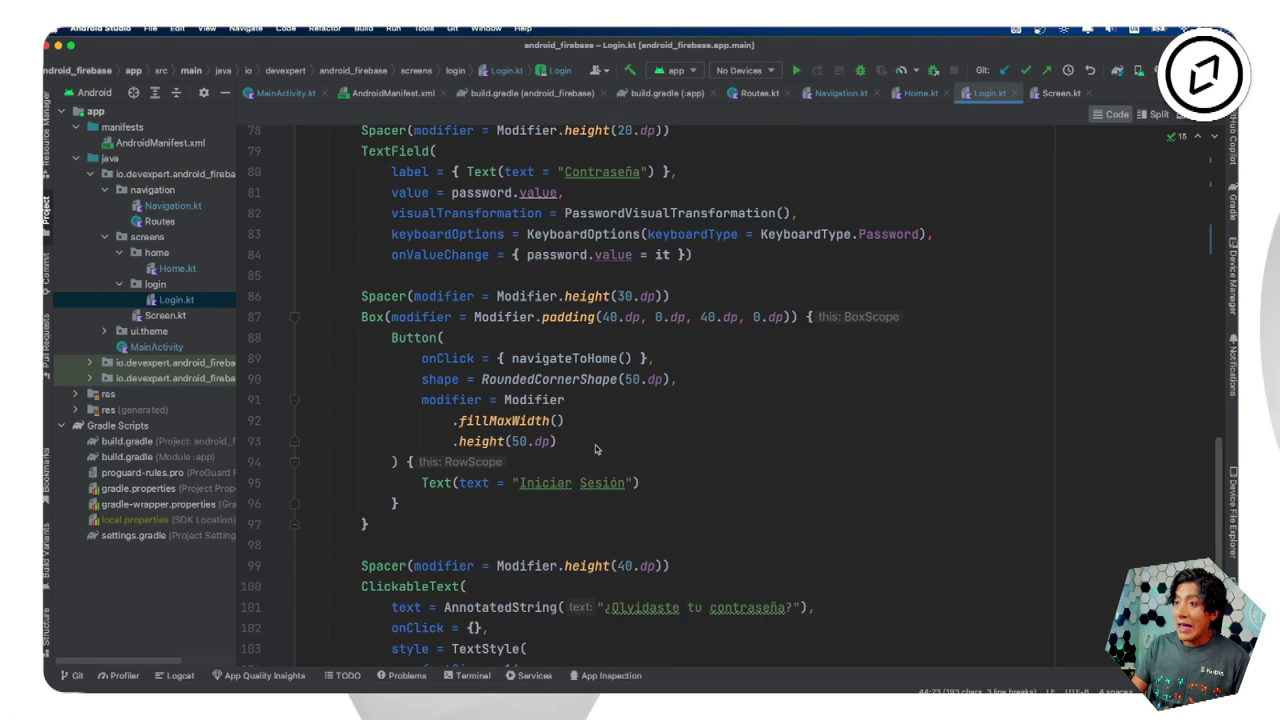
pyautogui.click(474, 366)
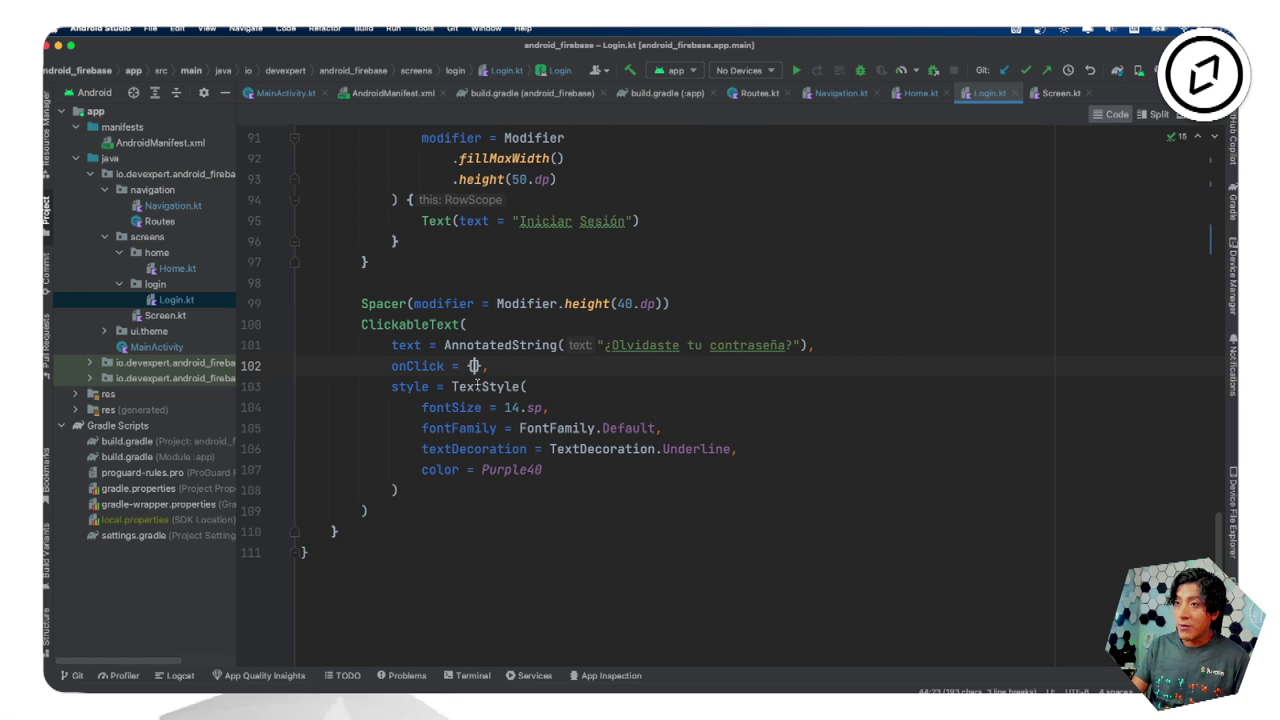
pyautogui.press('super+v')
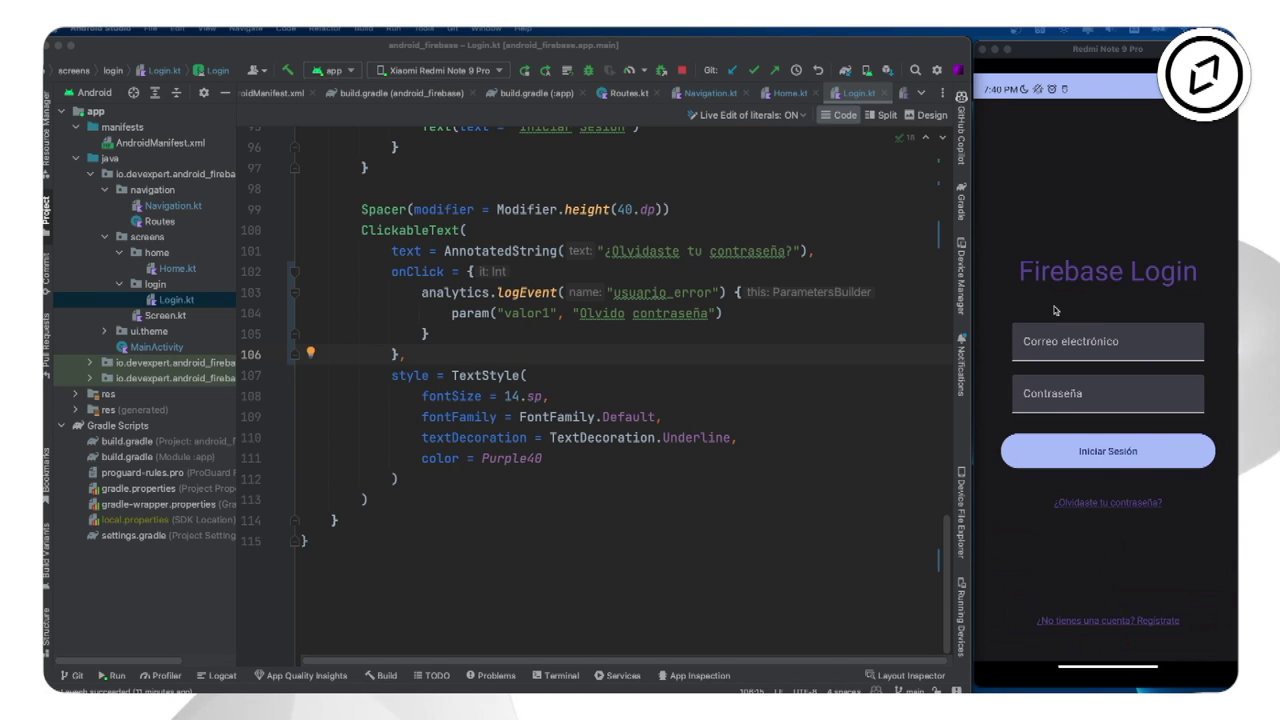
# Step: Switch to the Firebase console in Brave and examine the Realtime Analytics event counts by event name
pyautogui.click(1100, 251)
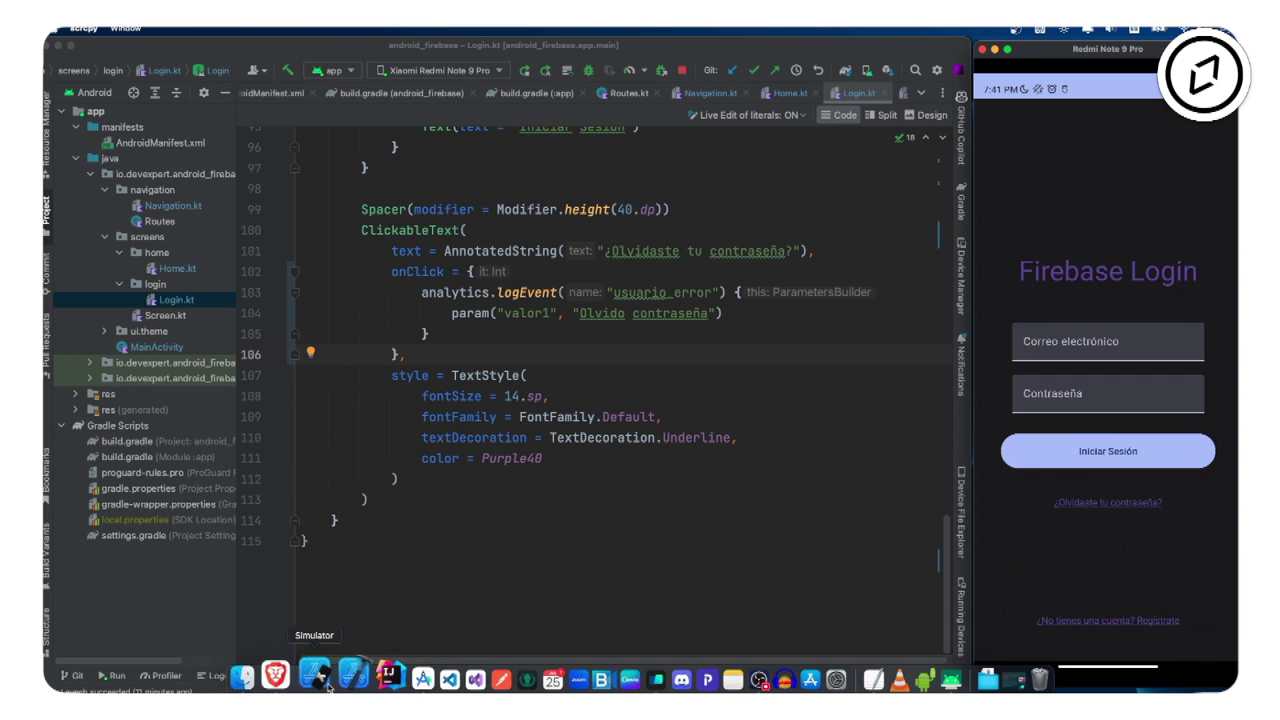
pyautogui.click(499, 678)
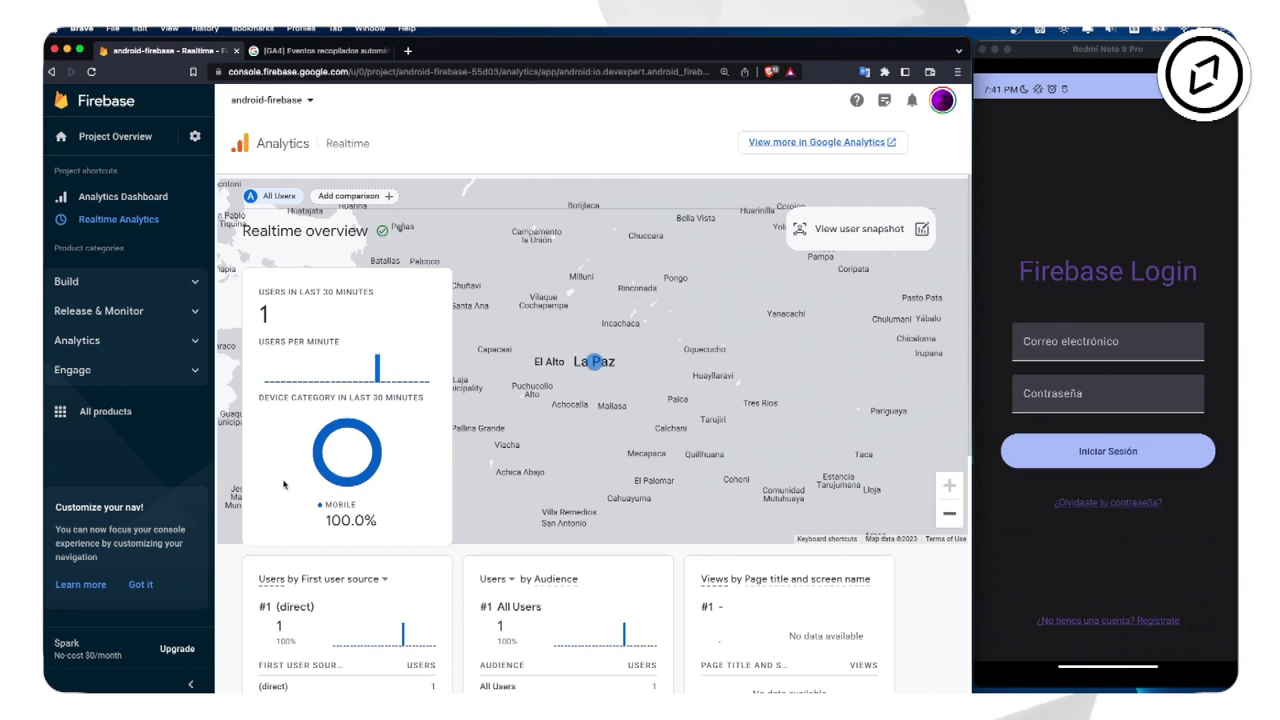
pyautogui.moveTo(397, 502)
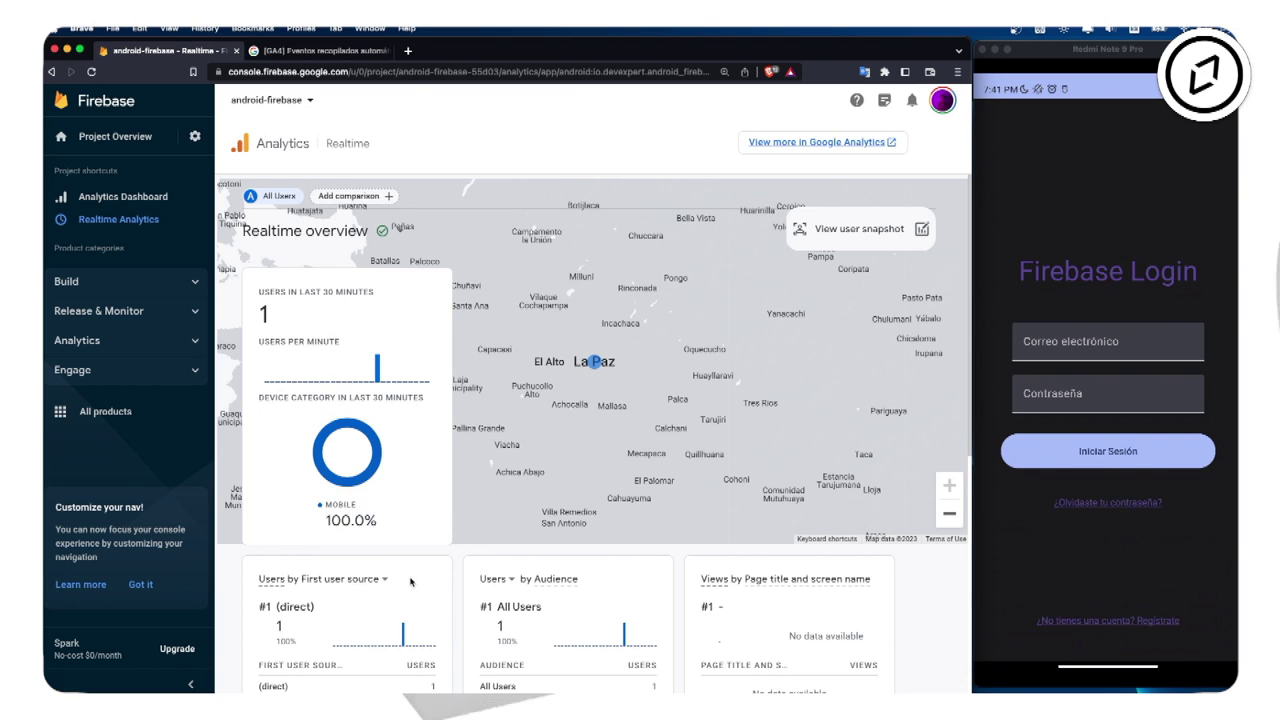
pyautogui.scroll(-5, 551, 491)
pyautogui.scroll(2, 531, 354)
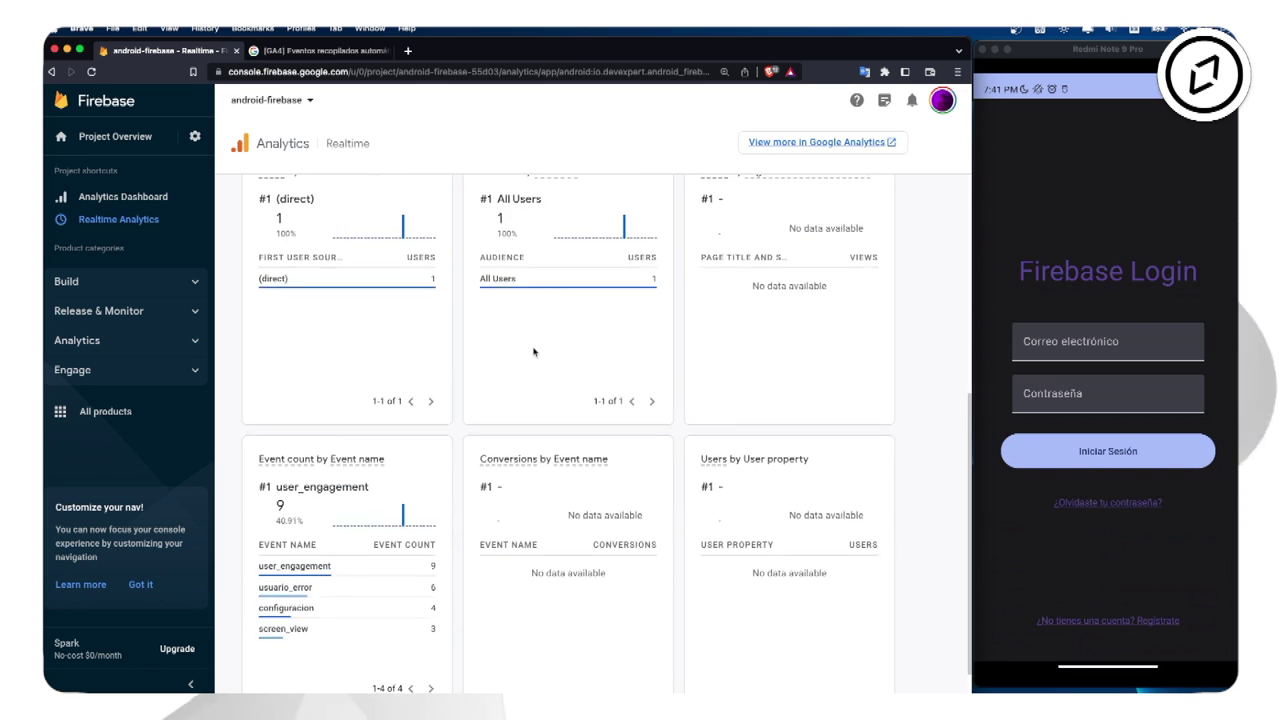
pyautogui.scroll(1, 533, 350)
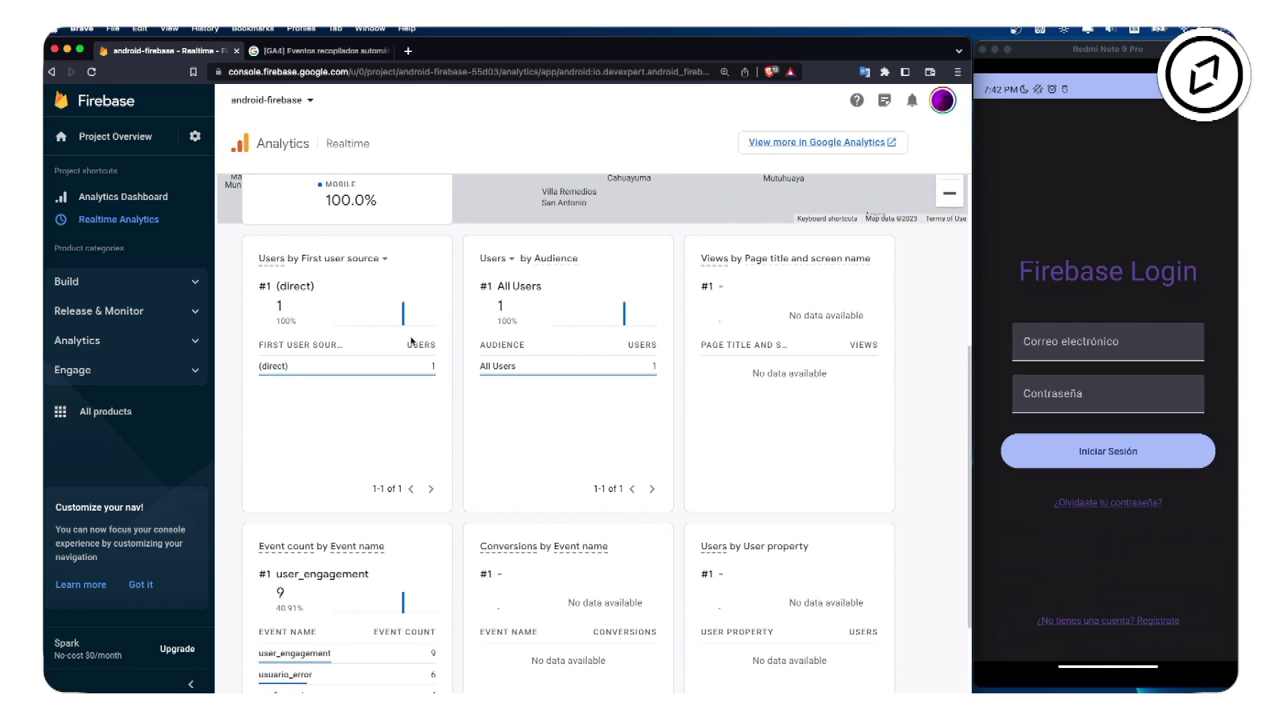
pyautogui.scroll(-3, 594, 391)
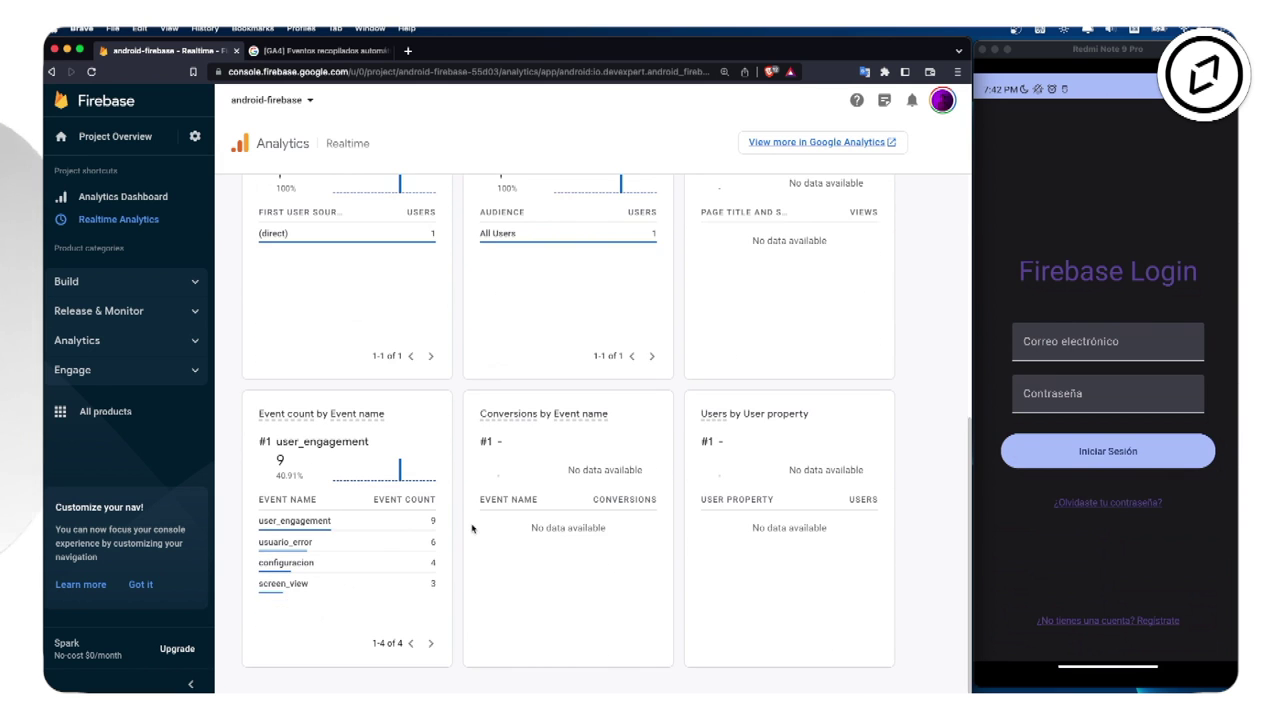
pyautogui.moveTo(307, 560)
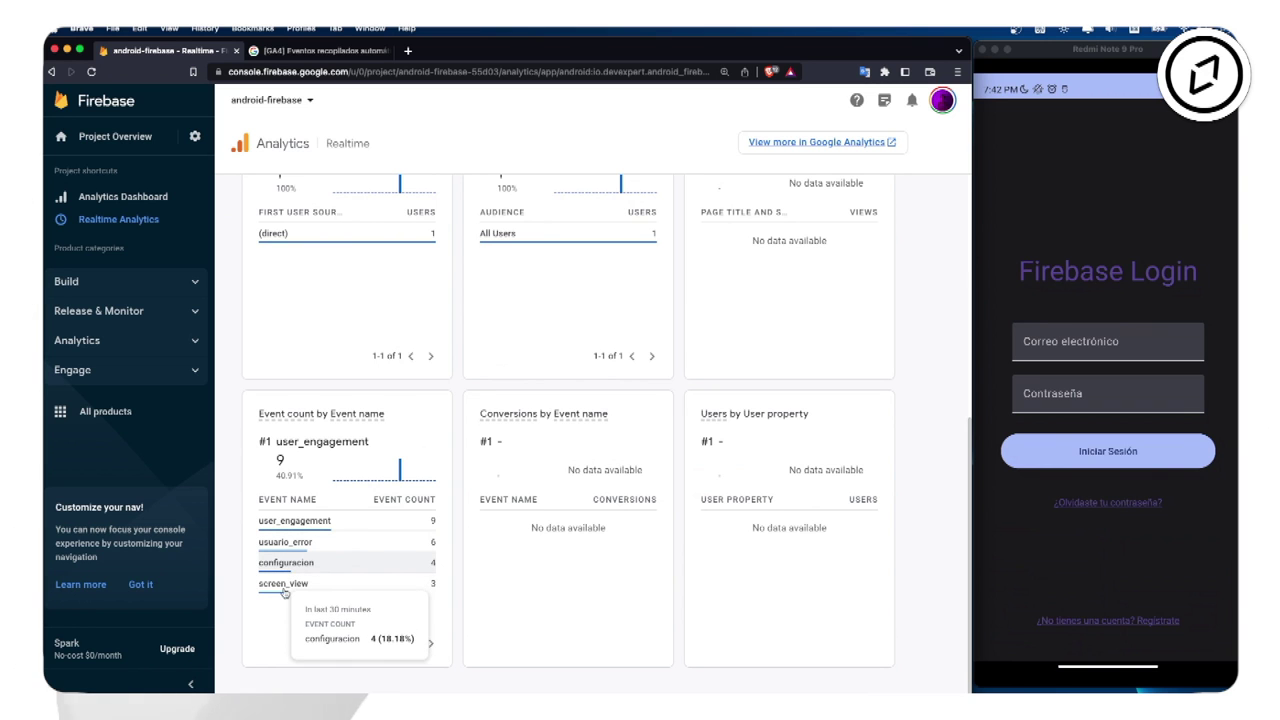
pyautogui.moveTo(295, 688)
# Step: Switch to Android Studio and locate the configuracion event in the registration link's logEvent call in Login.kt
pyautogui.click(357, 680)
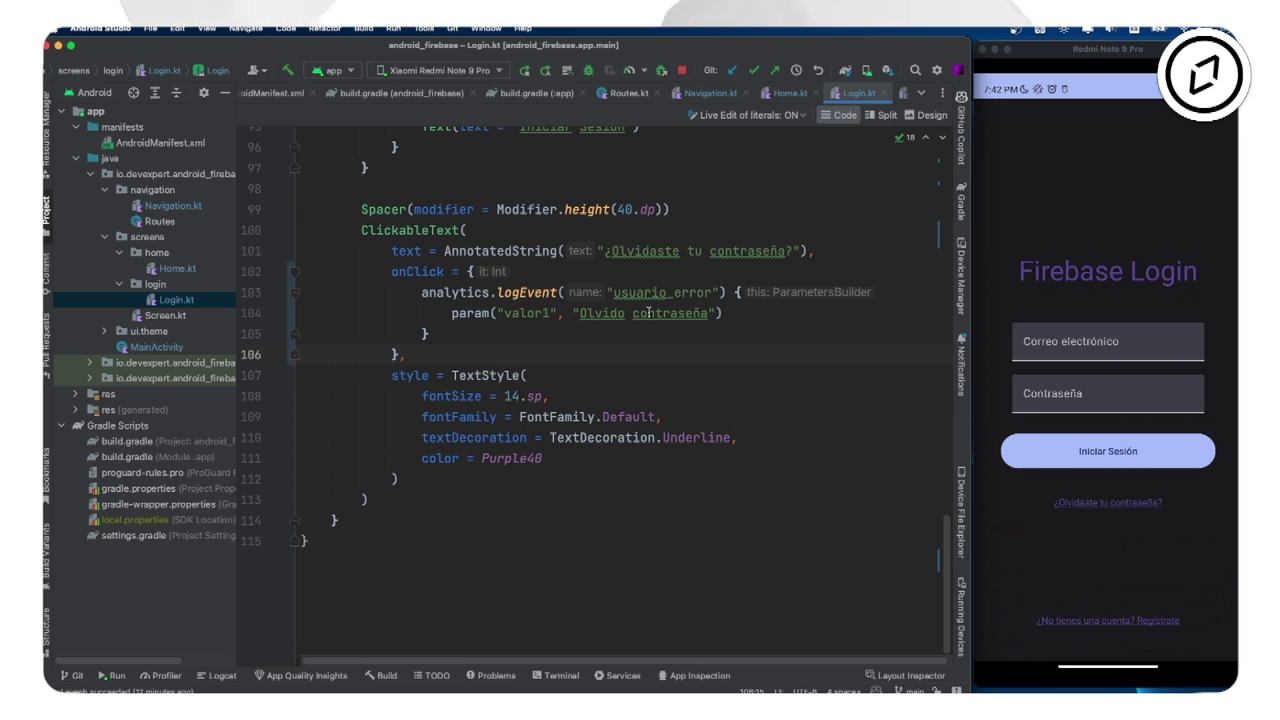
pyautogui.scroll(20, 662, 294)
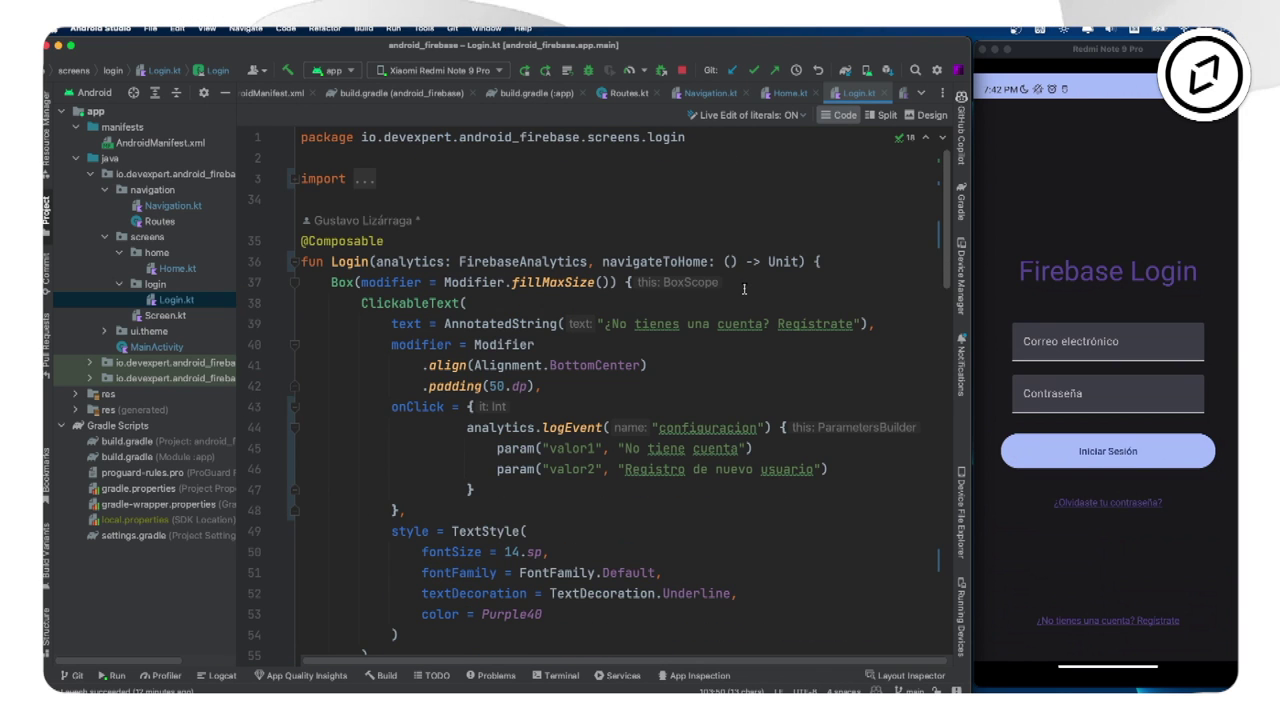
pyautogui.tripleClick(697, 427)
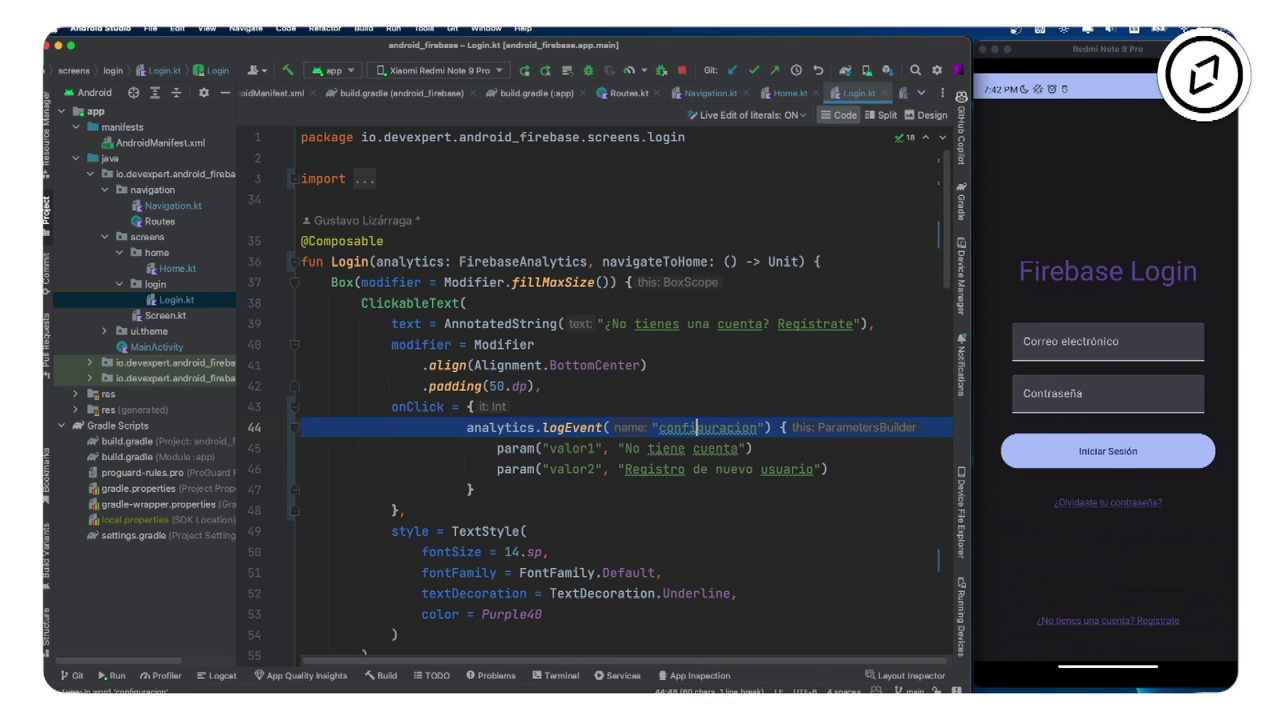
# Step: Return to the Firebase console in Brave and inspect the valor1 parameter of the usuario_error event
pyautogui.click(287, 684)
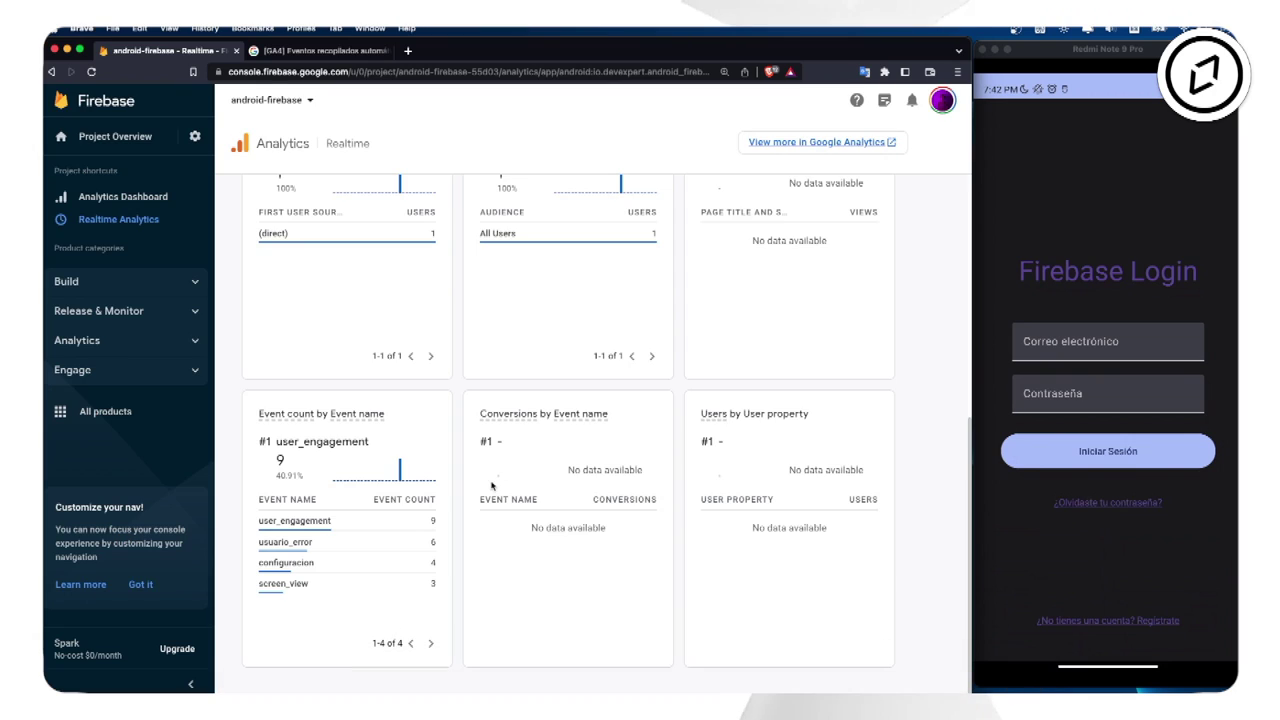
pyautogui.click(287, 542)
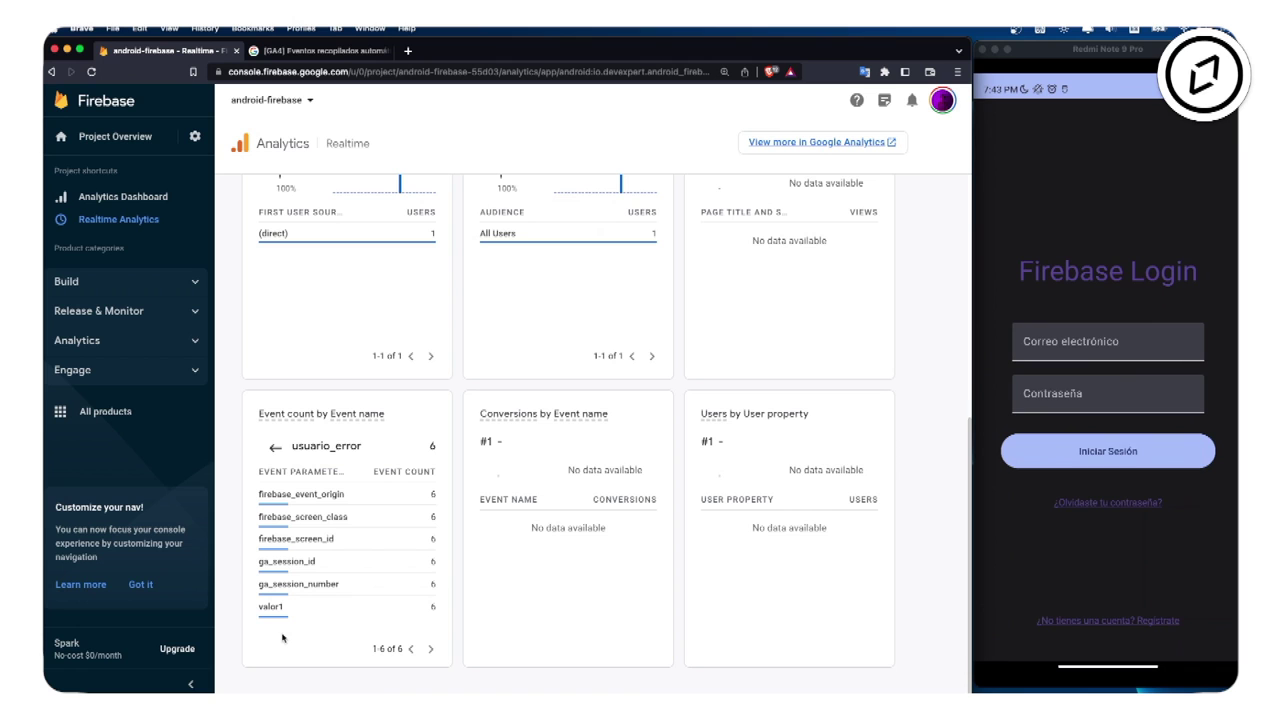
pyautogui.moveTo(316, 531)
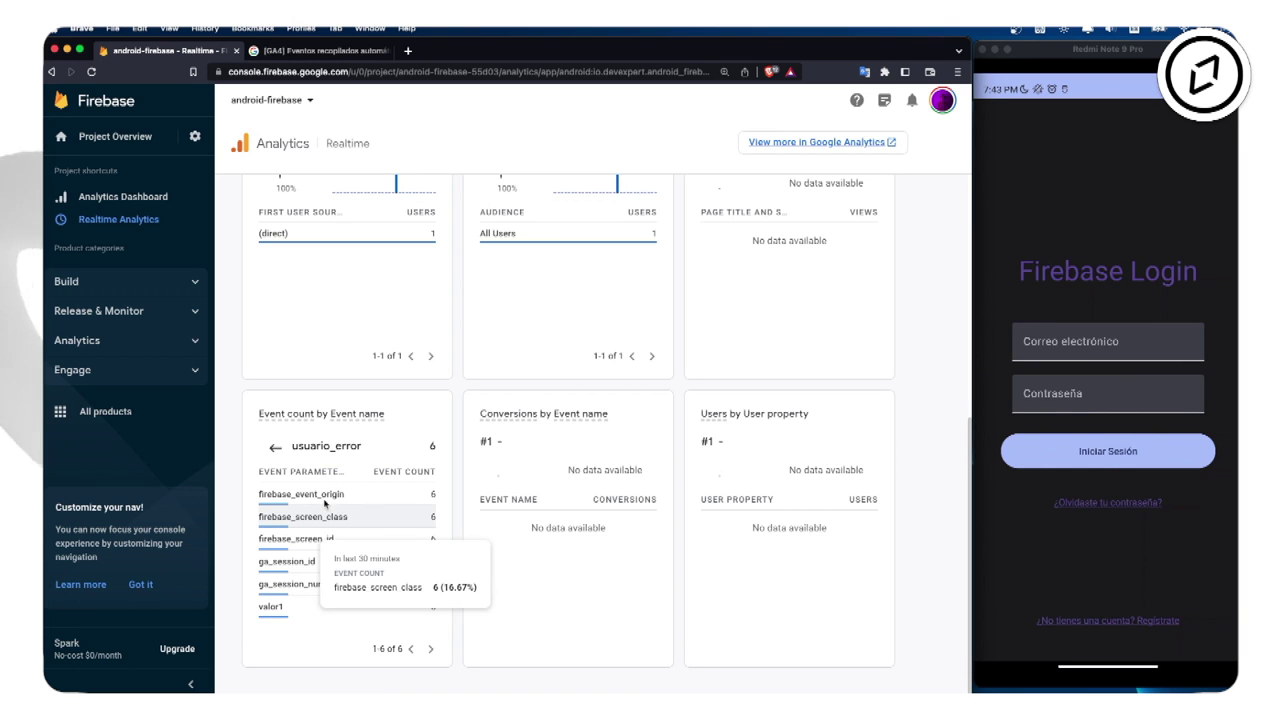
pyautogui.click(276, 607)
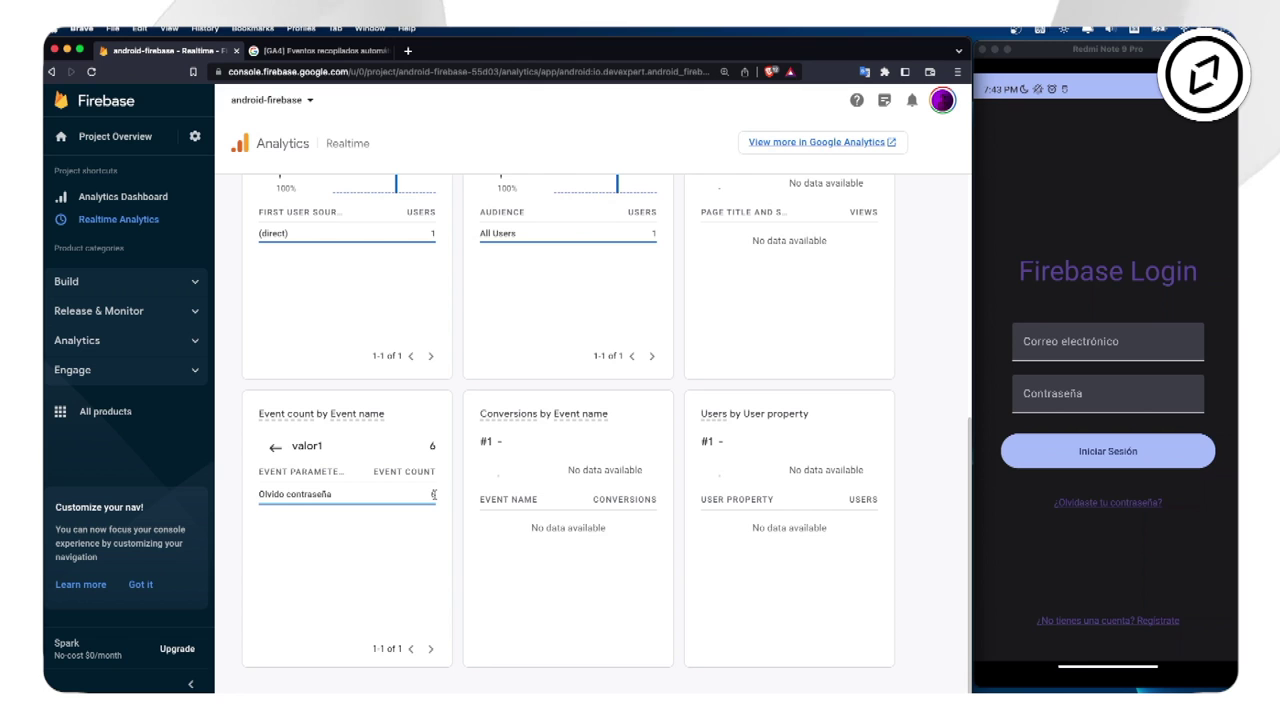
pyautogui.moveTo(433, 494)
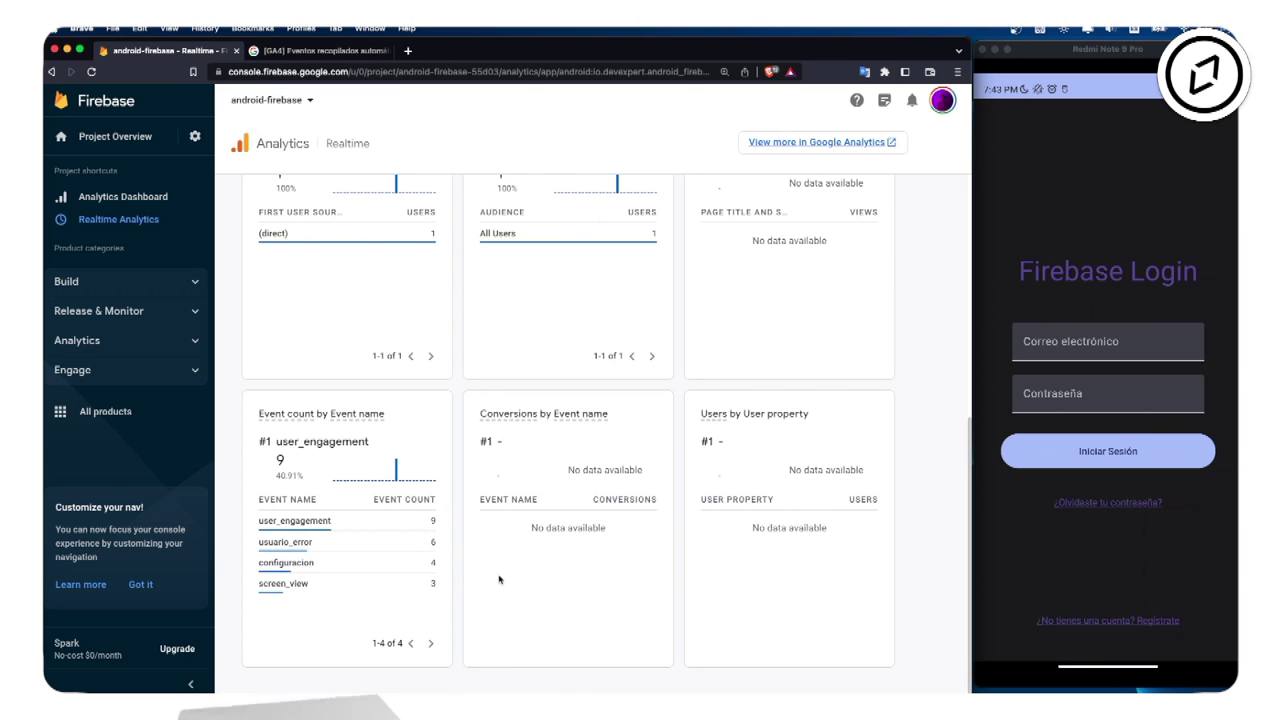
# Step: Bring Android Studio forward, open the Inicio screen from the phone app's login screen and go back to the login
pyautogui.click(1080, 535)
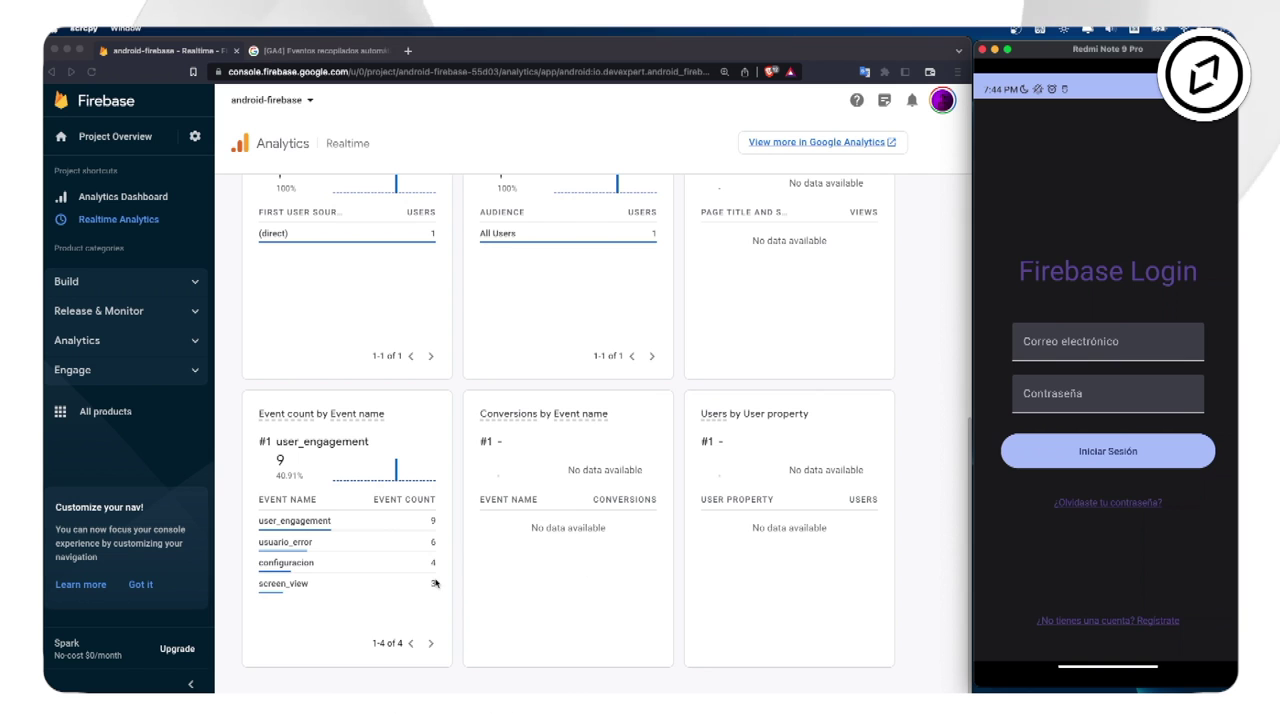
pyautogui.click(340, 676)
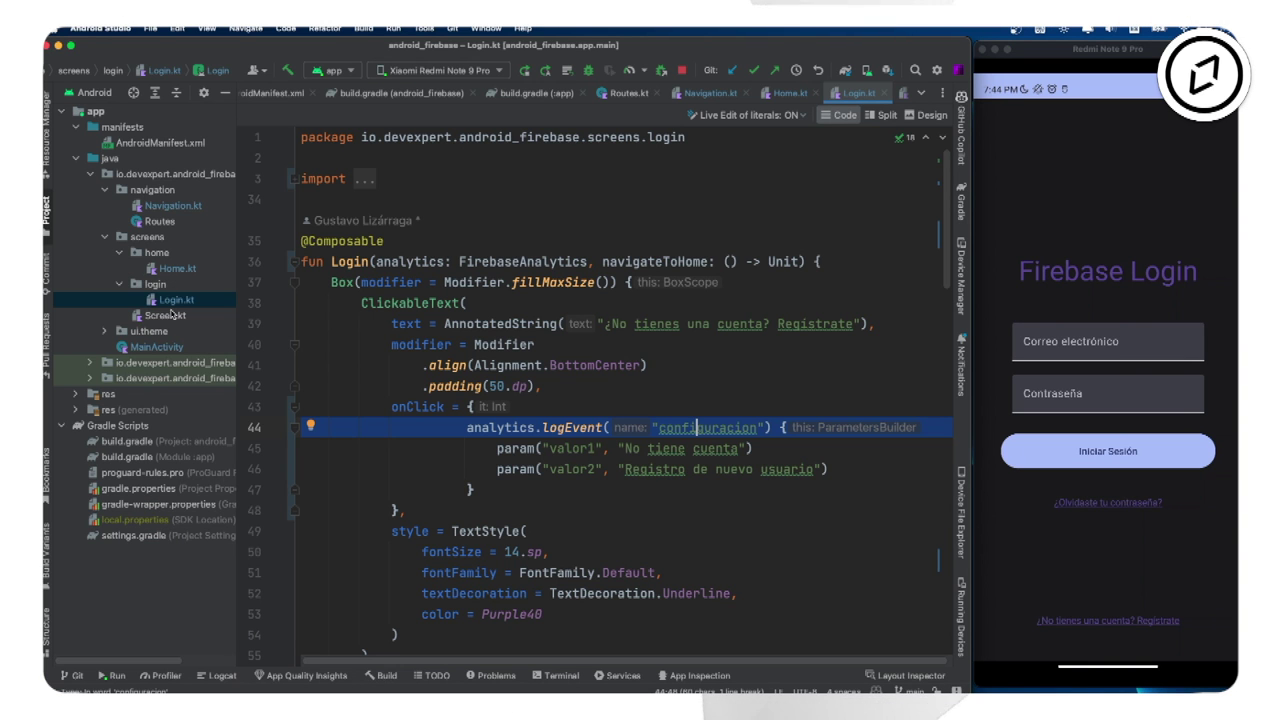
pyautogui.click(1095, 452)
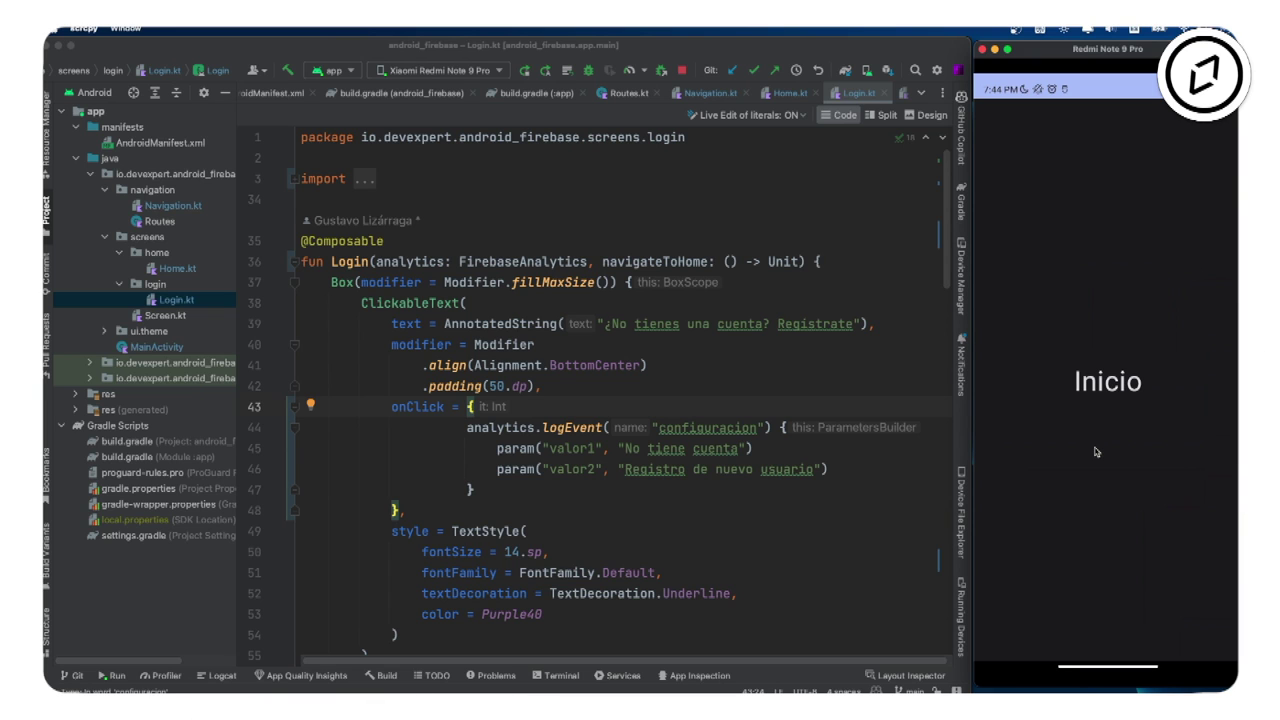
pyautogui.rightClick(1119, 362)
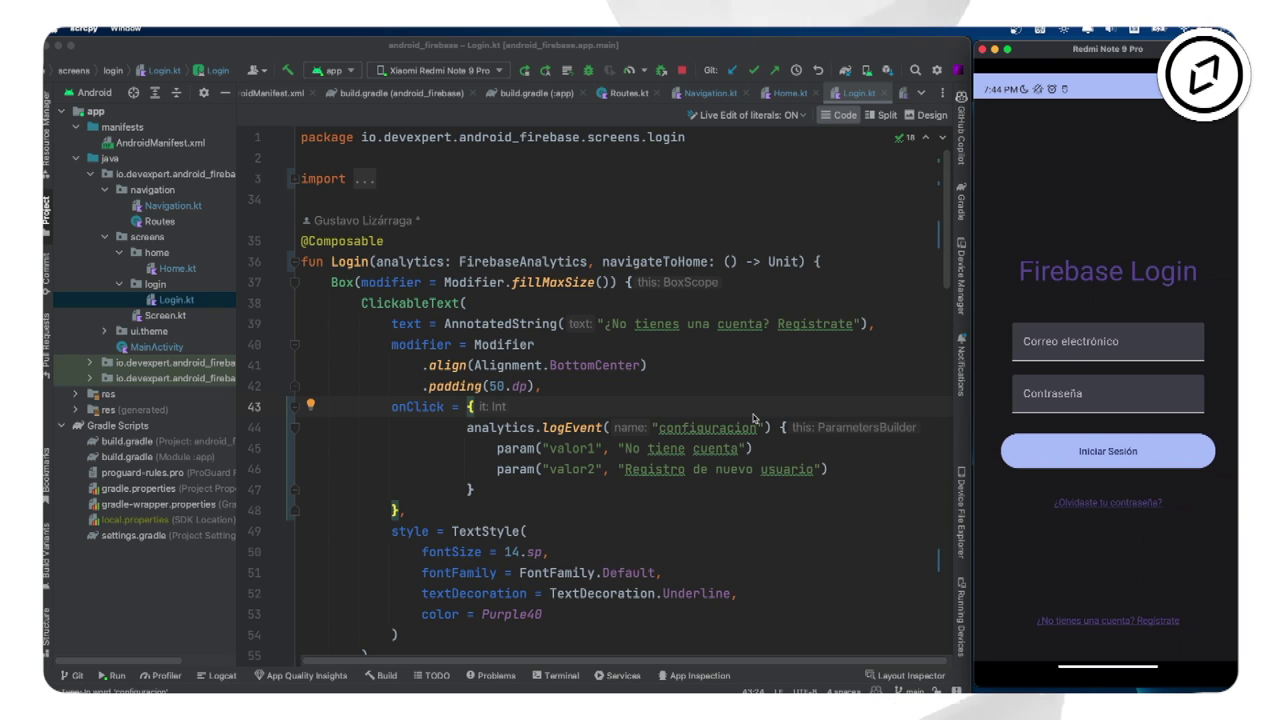
# Step: Add a composable trackScreen(name: String, analytics: FirebaseAnalytics) at the end of Navigation.kt that logs SCREEN_VIEW with SCREEN_NAME set to name in a DisposableEffect's onDispose
pyautogui.click(565, 448)
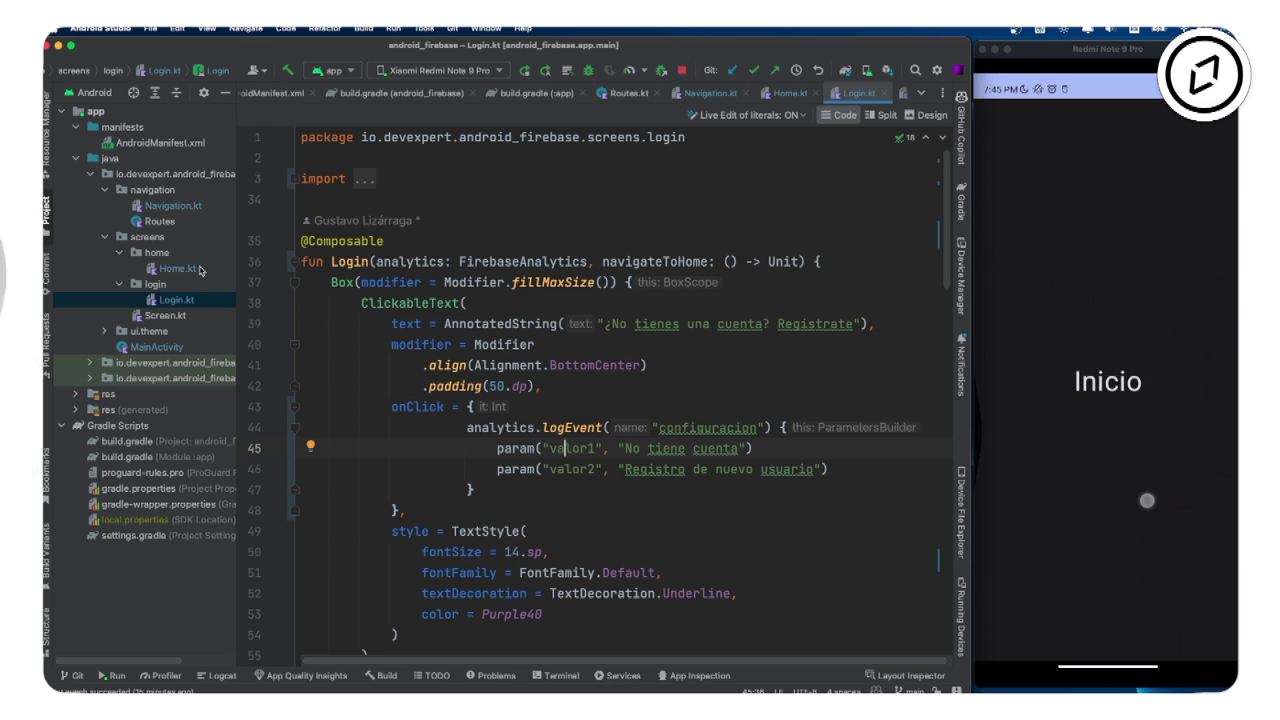
pyautogui.click(173, 207)
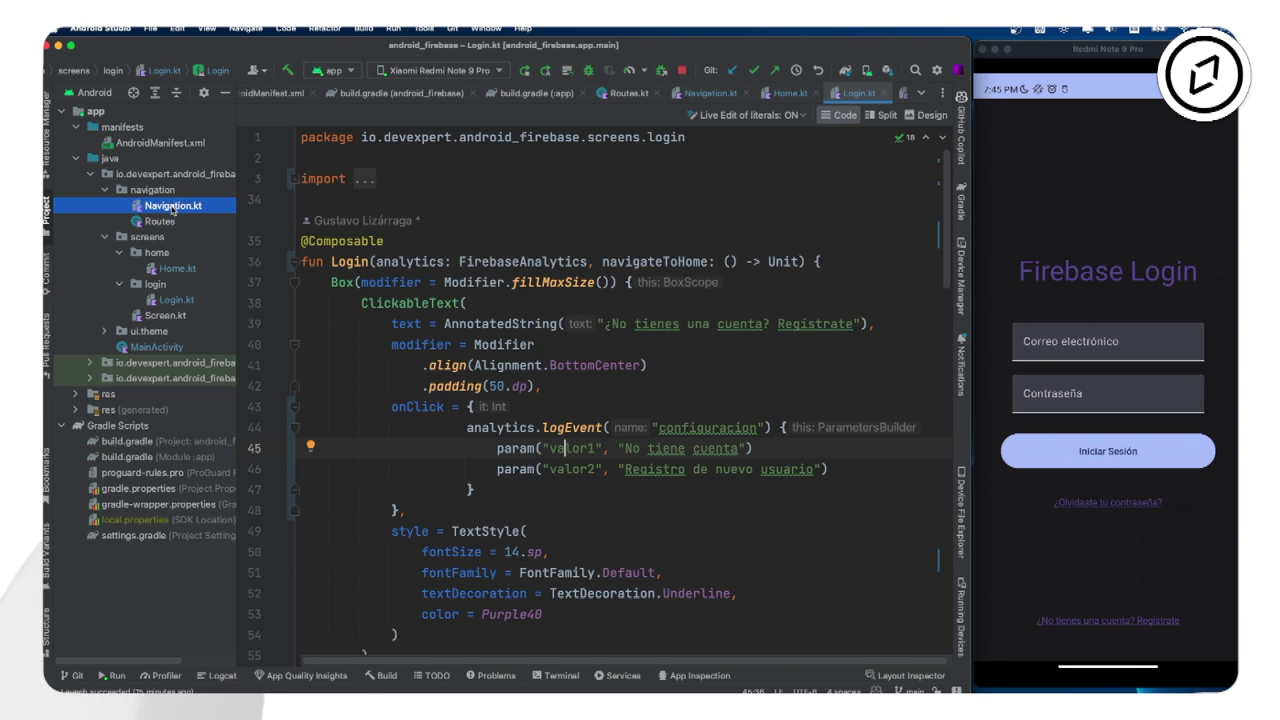
pyautogui.doubleClick(173, 206)
pyautogui.scroll(-3, 376, 583)
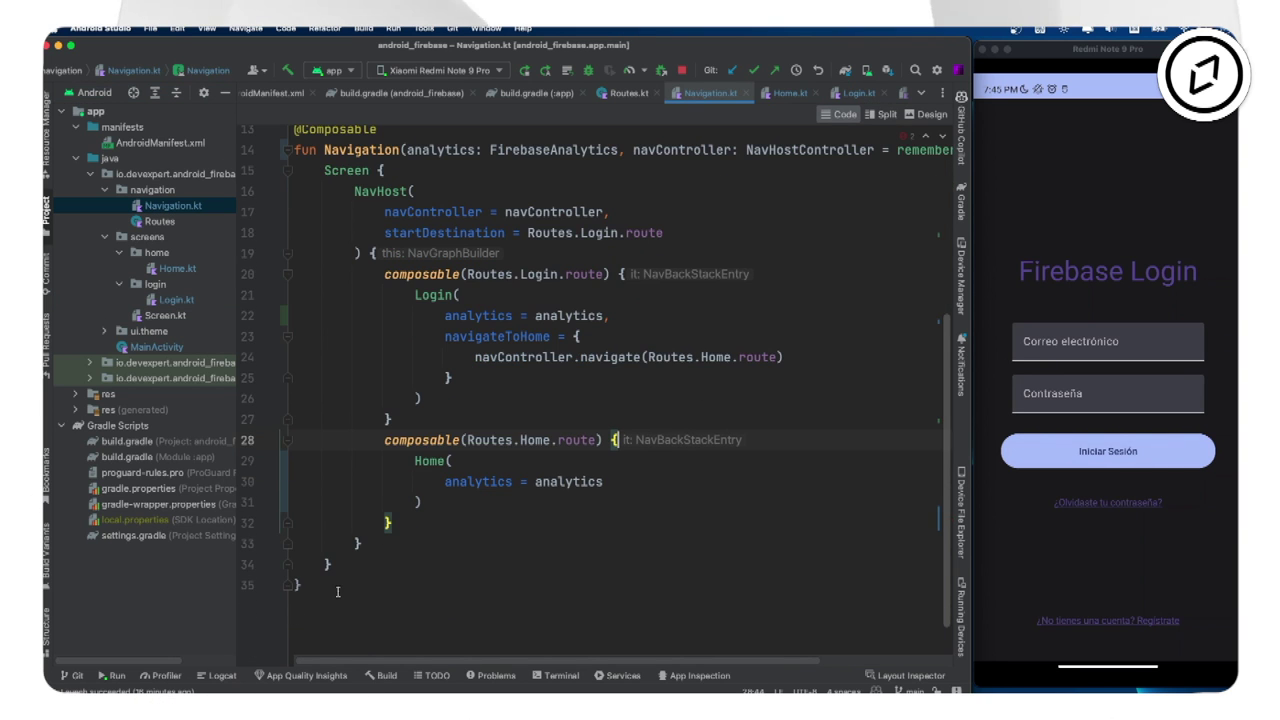
pyautogui.click(340, 590)
pyautogui.press('Return')
pyautogui.press('Return')
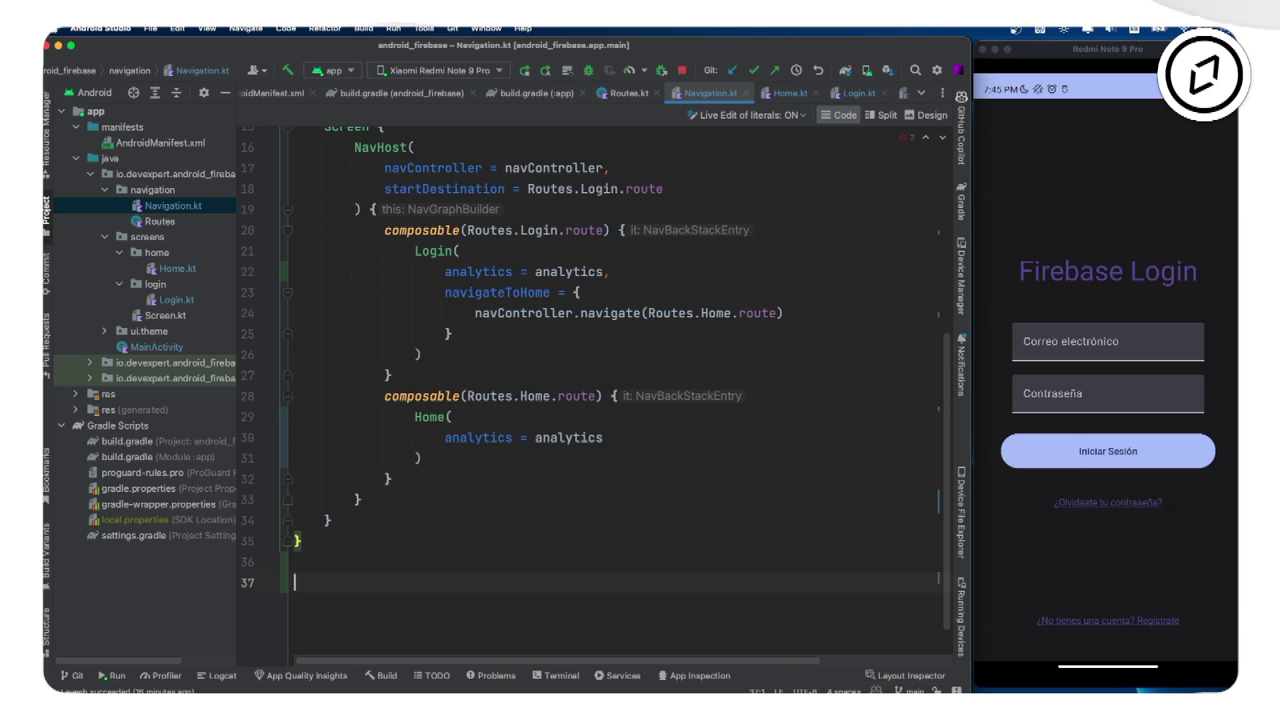
pyautogui.write('@Composable fun trackScreen(name: String, analytics: FirebaseAnalytics) {     DisposableEffect(Unit) {         onDispose {             analytics.logEvent(FirebaseAnalytics.Event.SCREEN_VIEW) {                 param(FirebaseAnalytics.Param.SCREEN_NAME, name)             }         }     } }')
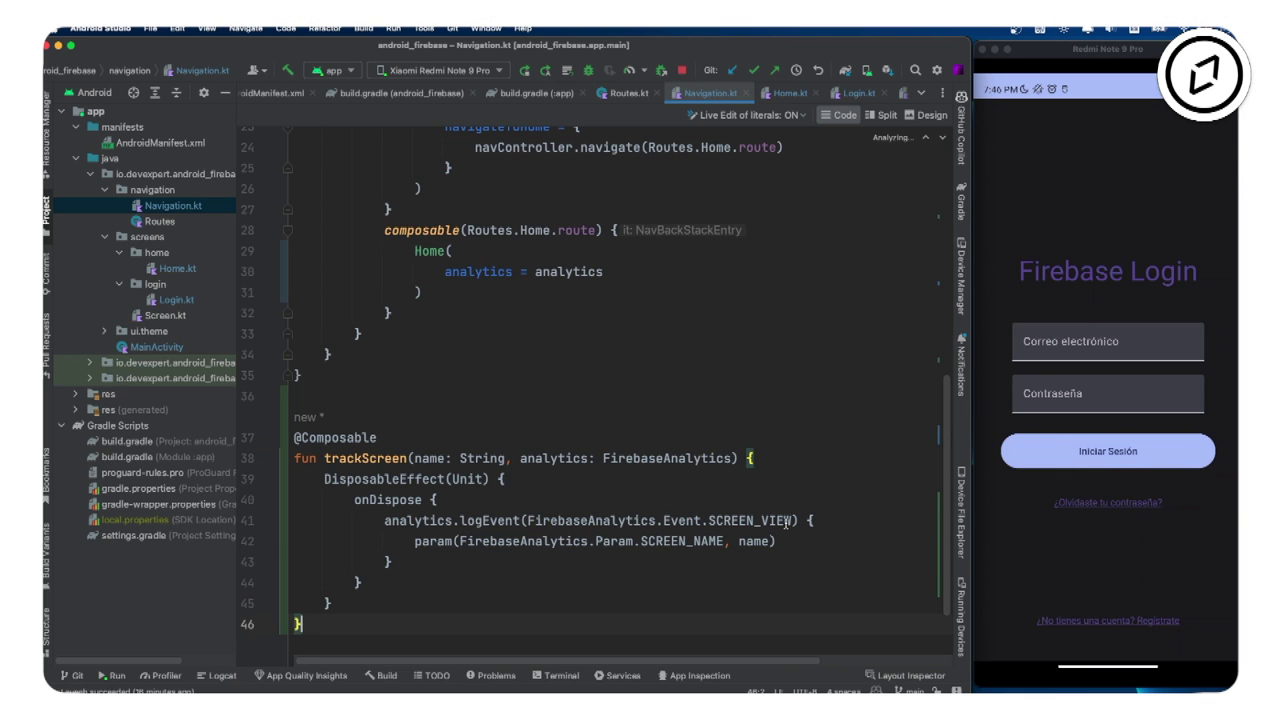
# Step: Check the screen_view event in the Firebase console in Brave and return to Android Studio
pyautogui.moveTo(503, 676)
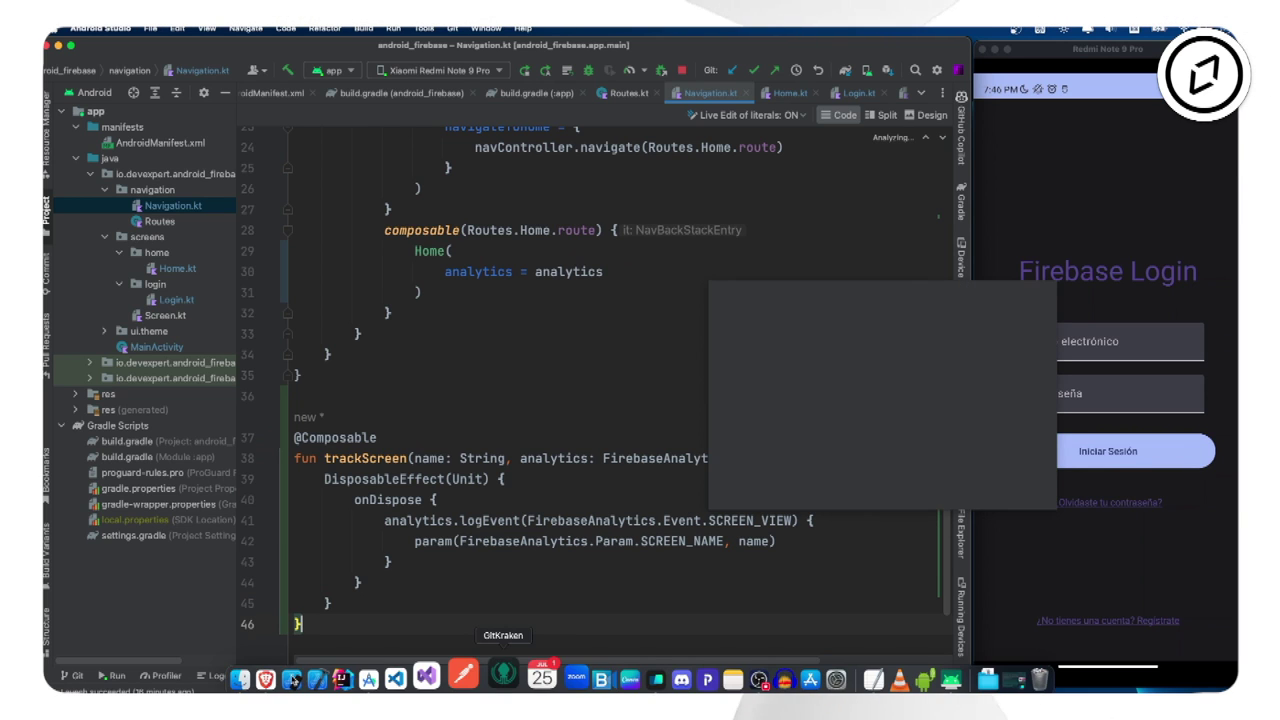
pyautogui.click(266, 680)
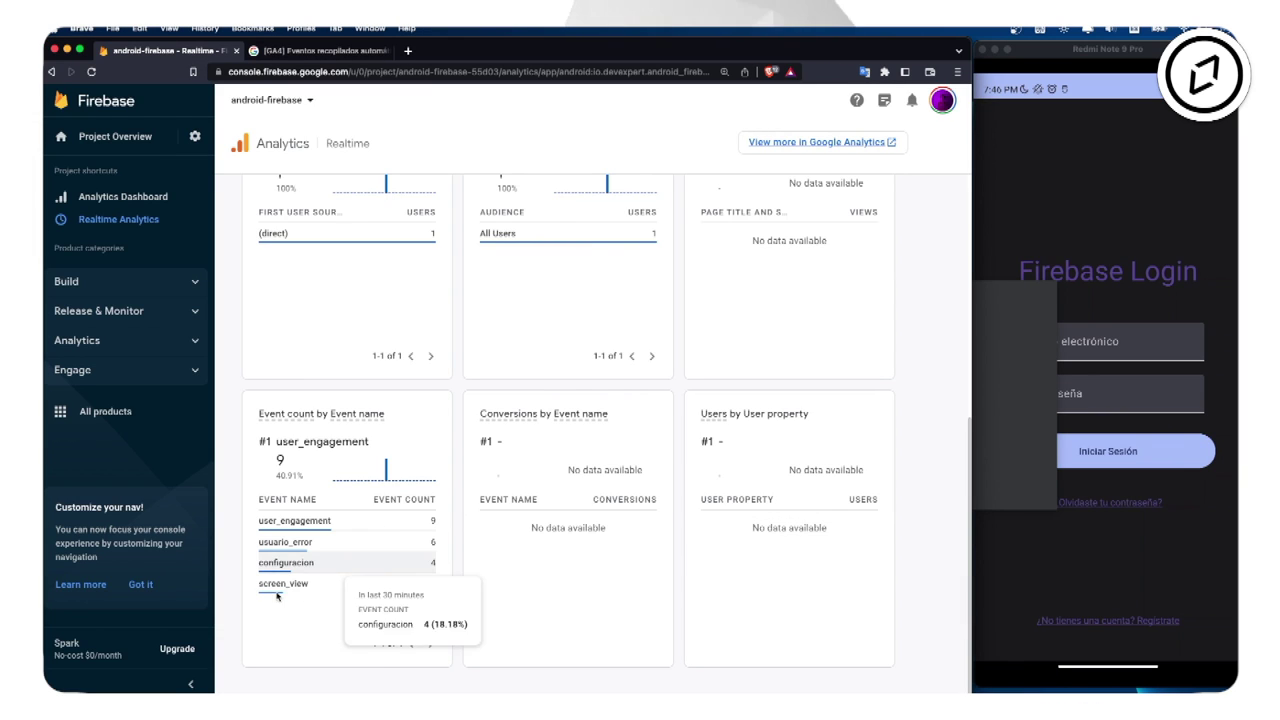
pyautogui.moveTo(311, 588)
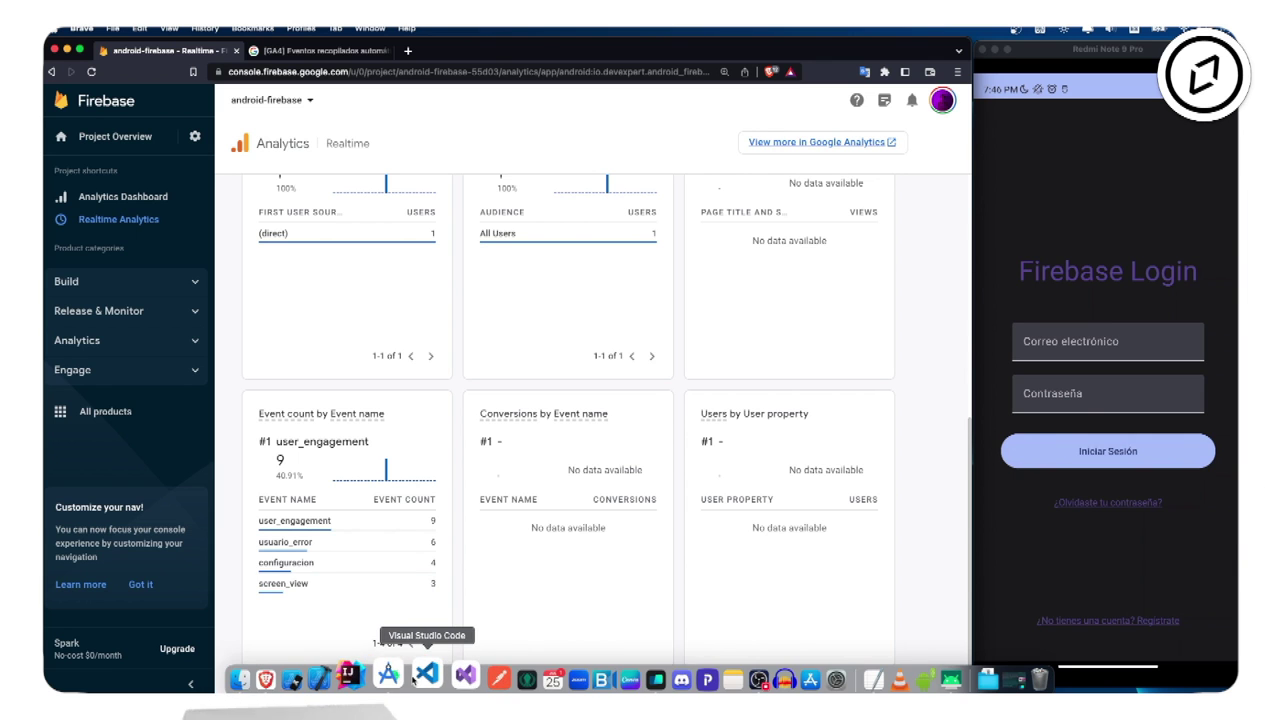
pyautogui.click(395, 679)
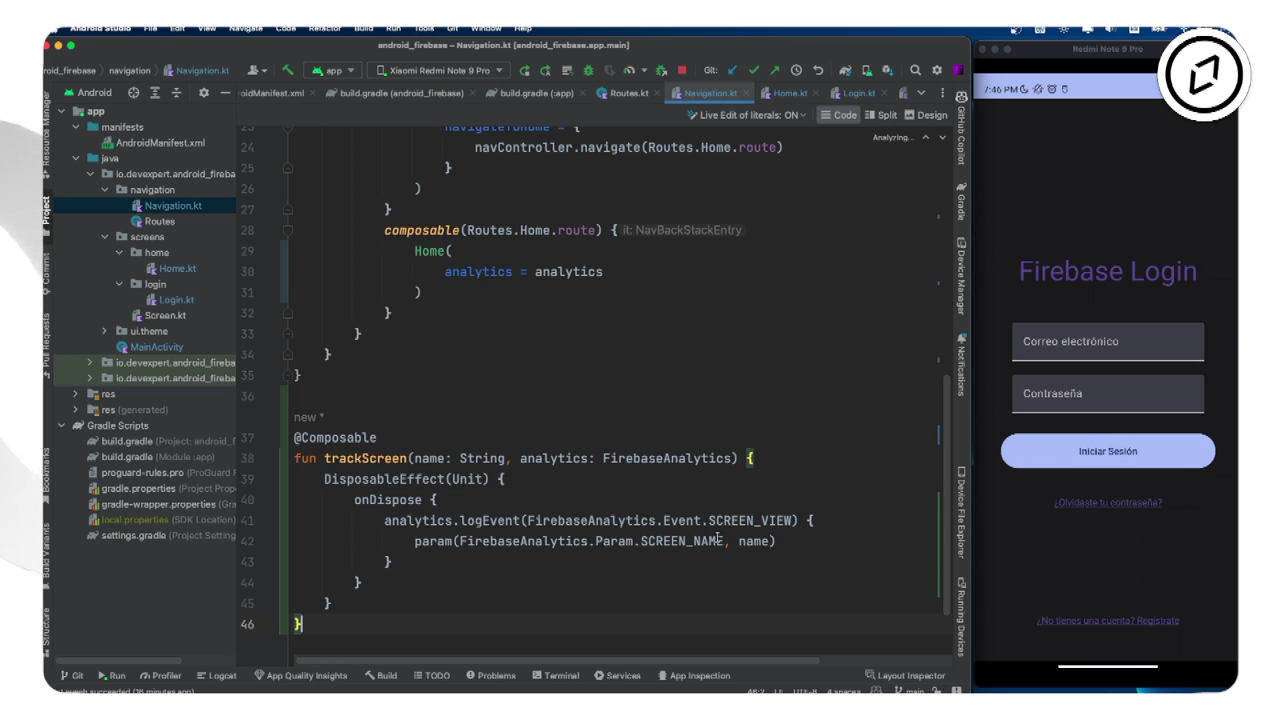
# Step: Resolve the unresolved references in the trackScreen function by adding the missing imports to Navigation.kt
pyautogui.moveTo(687, 541)
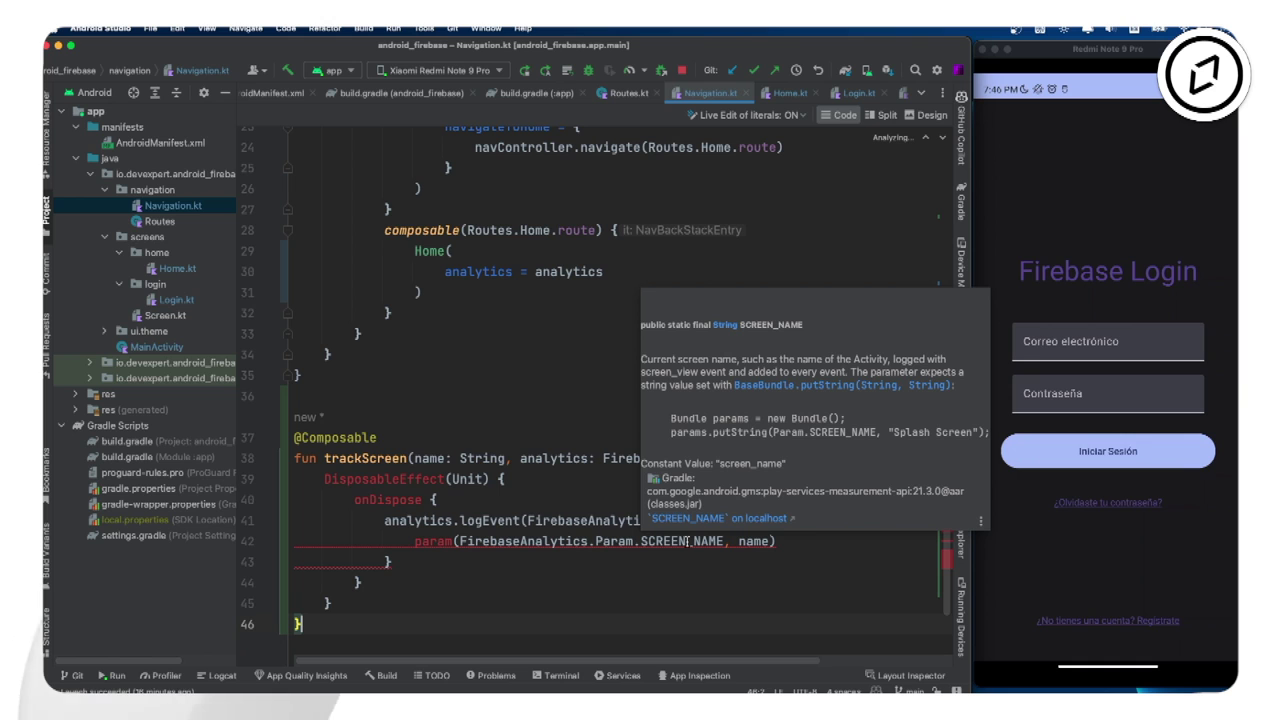
pyautogui.press('F2')
pyautogui.hotkey('alt', 'Return')
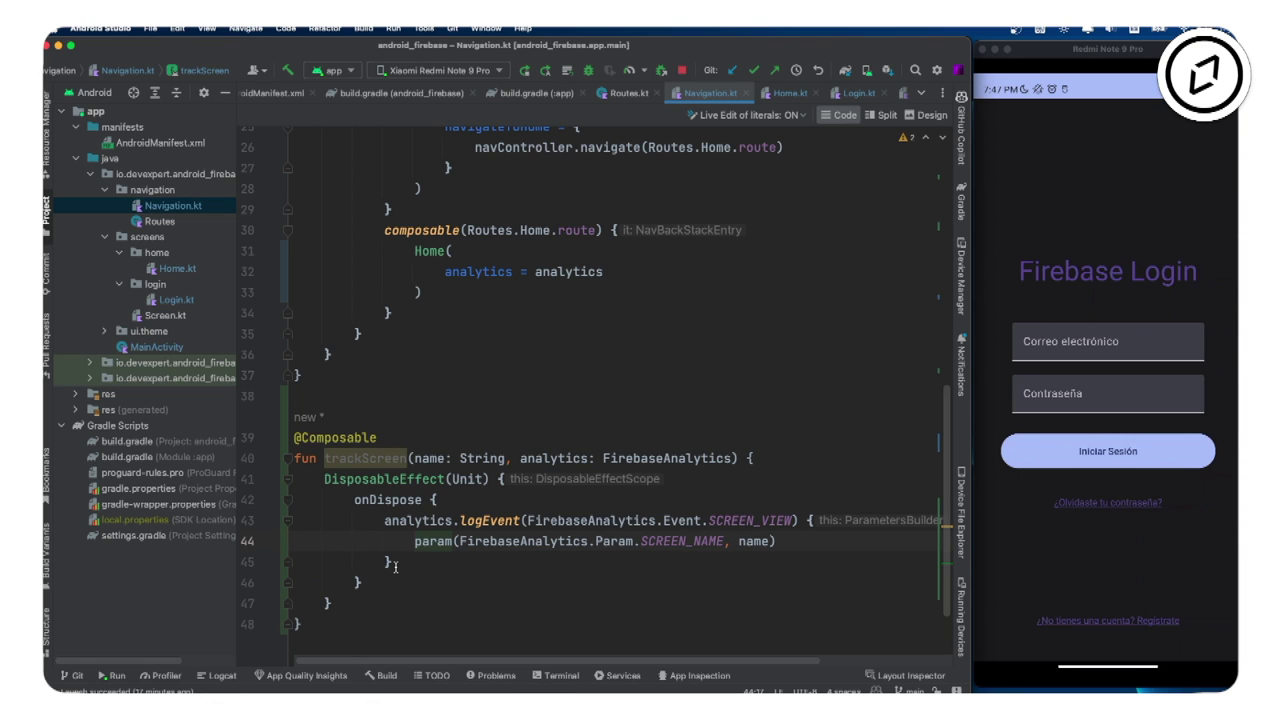
pyautogui.click(348, 458)
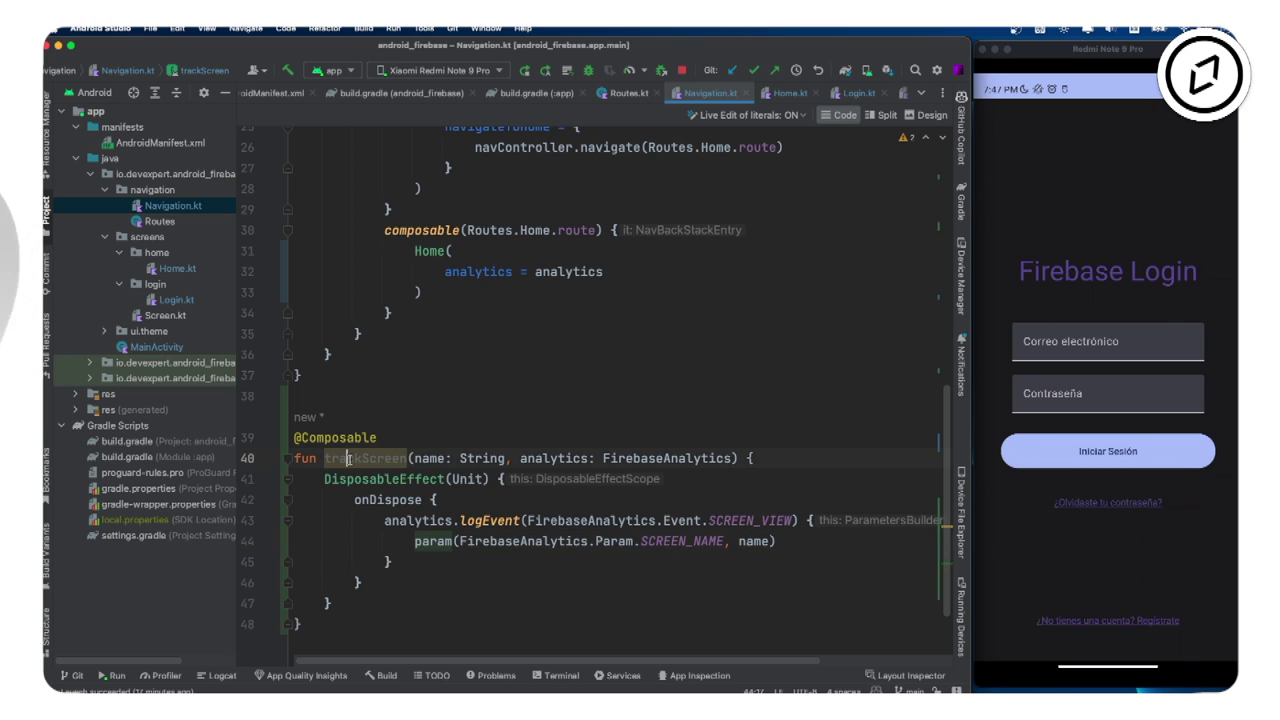
# Step: Call trackScreen in the Login composable of Login.kt with name "Ingreso a LoginScreen" and analytics = analytics
pyautogui.doubleClick(348, 458)
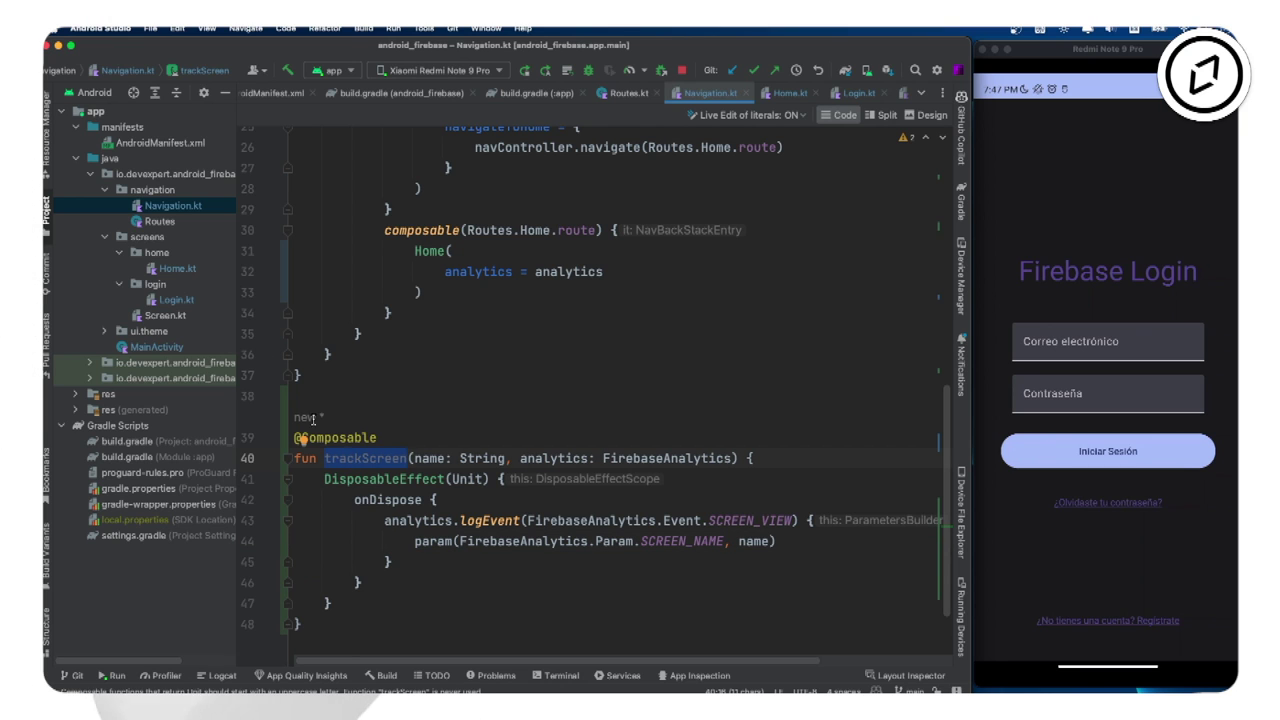
pyautogui.doubleClick(175, 300)
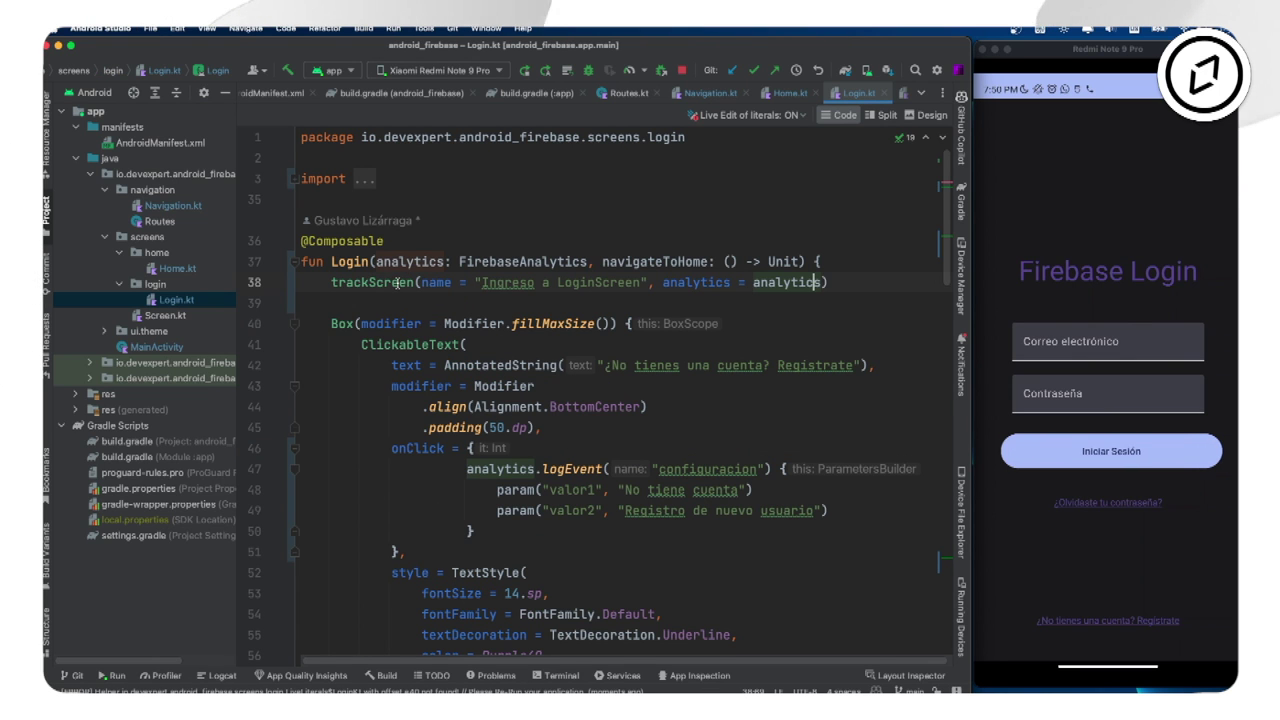
pyautogui.moveTo(431, 284)
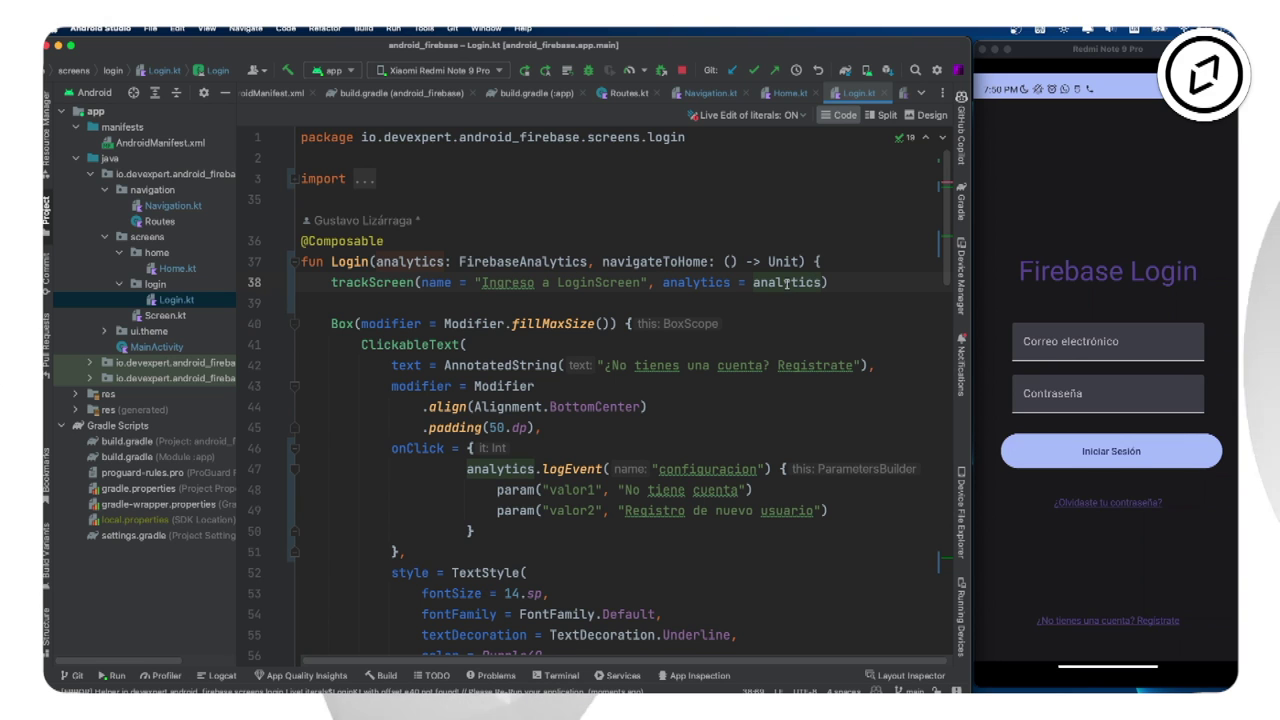
pyautogui.moveTo(697, 283)
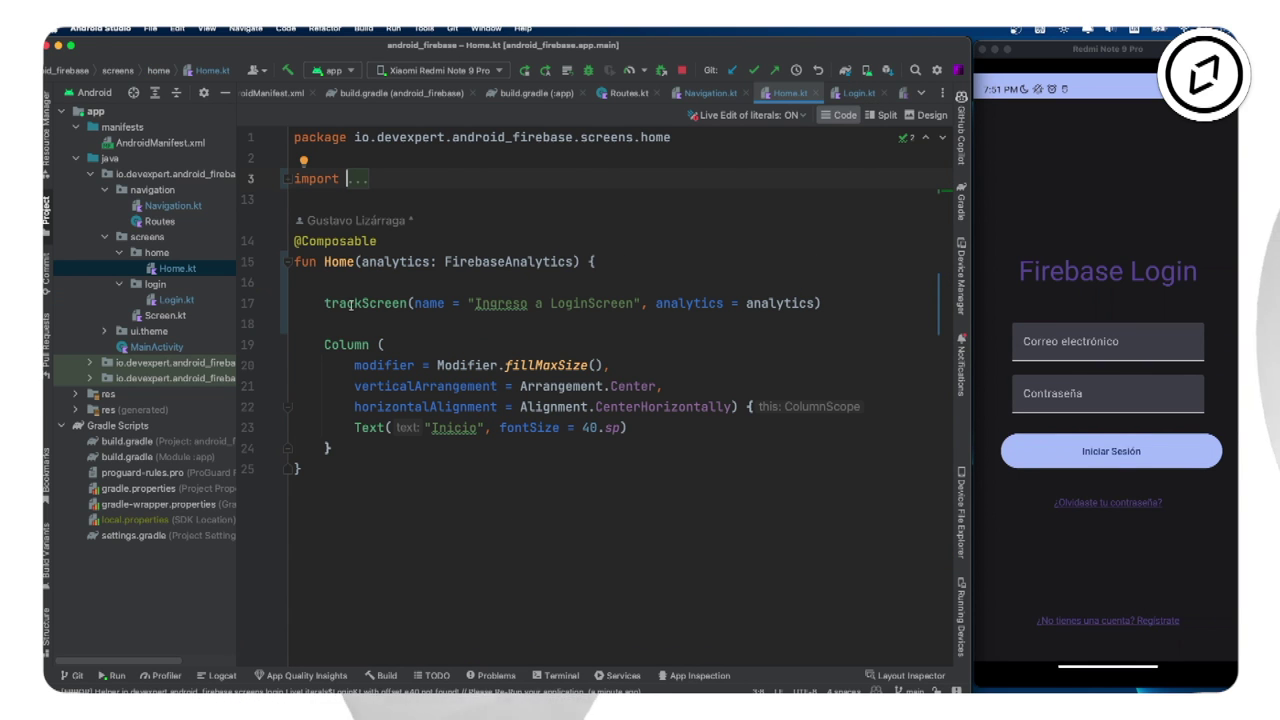
# Step: Set the name argument of the trackScreen call in Home.kt to "Ingreso a HomeScreen"
pyautogui.doubleClick(600, 305)
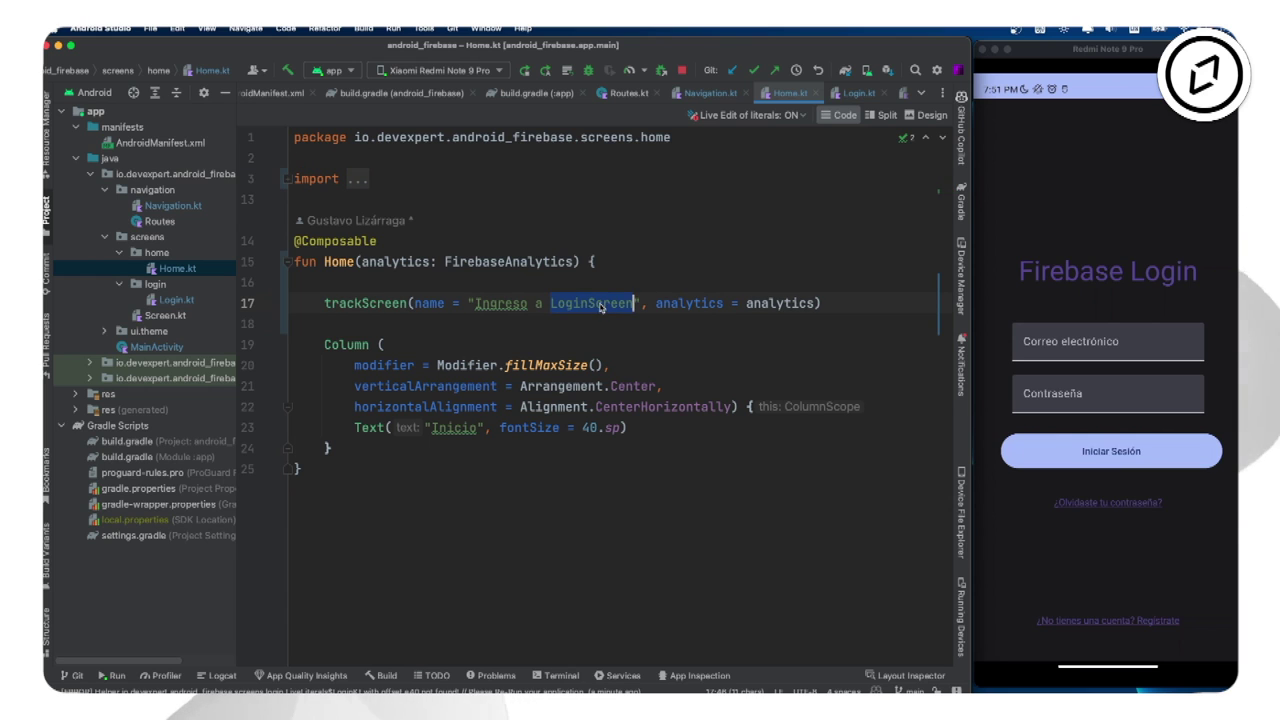
pyautogui.click(592, 305)
pyautogui.press('BackSpace')
pyautogui.press('BackSpace')
pyautogui.press('BackSpace')
pyautogui.write('Home(')
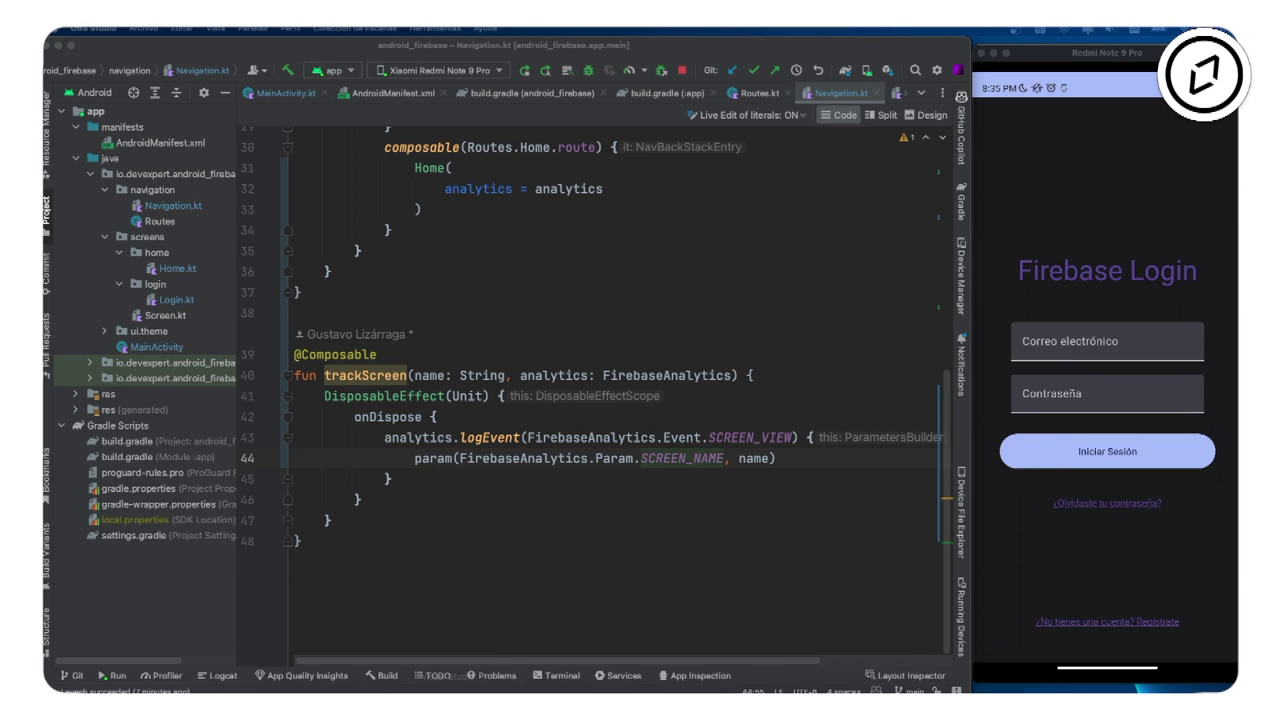
# Step: Switch to the Firebase Realtime report in Brave and examine the event counts by event name
pyautogui.click(280, 675)
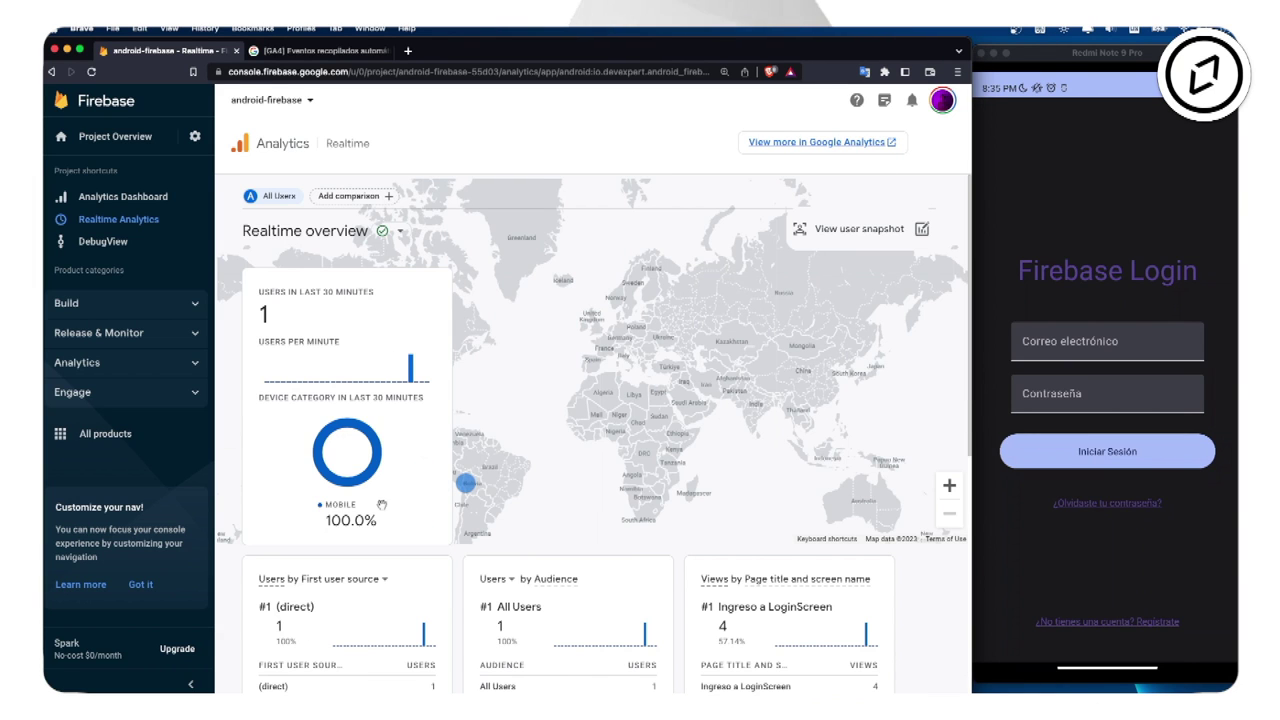
pyautogui.scroll(-5, 381, 505)
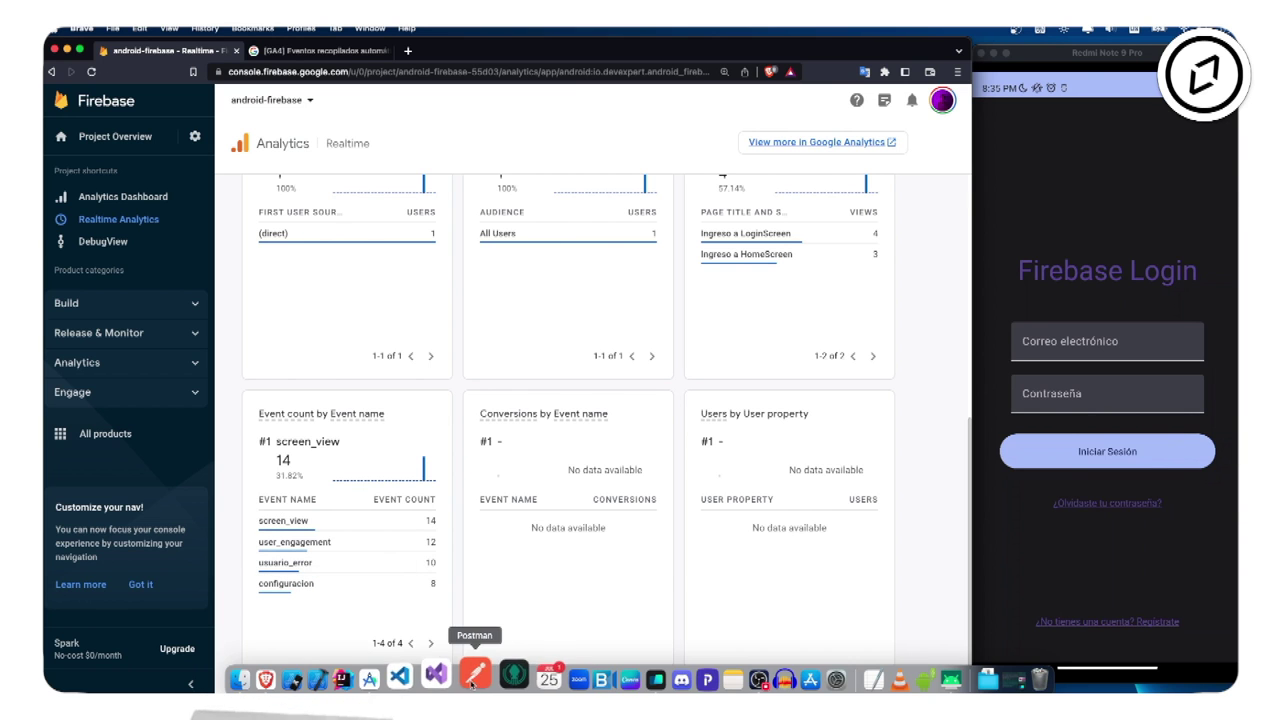
pyautogui.click(397, 675)
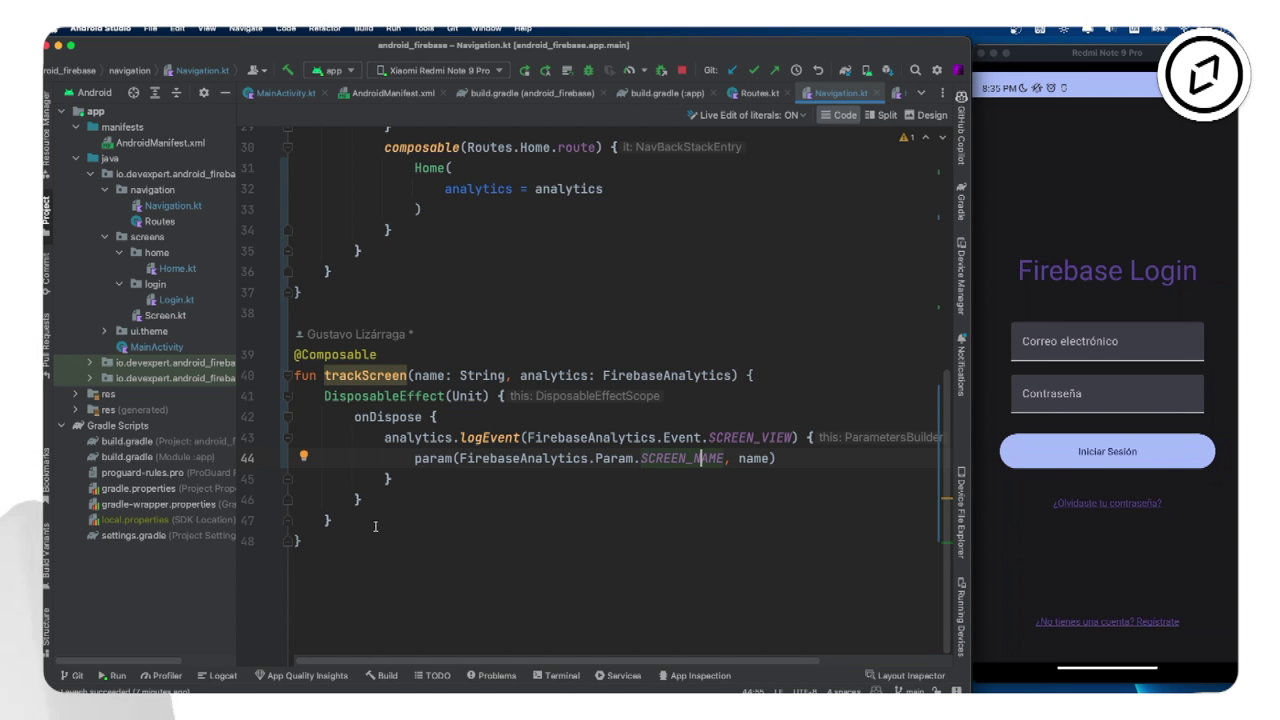
pyautogui.moveTo(330, 710)
pyautogui.click(292, 675)
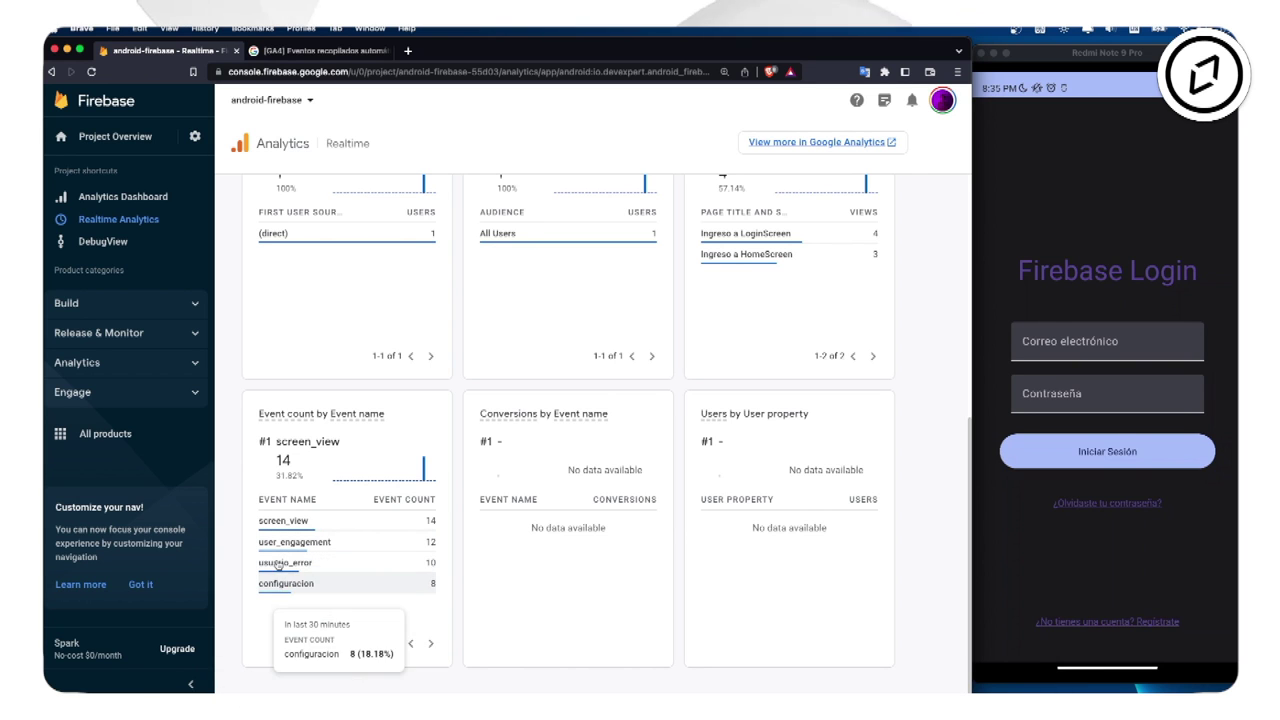
pyautogui.moveTo(271, 590)
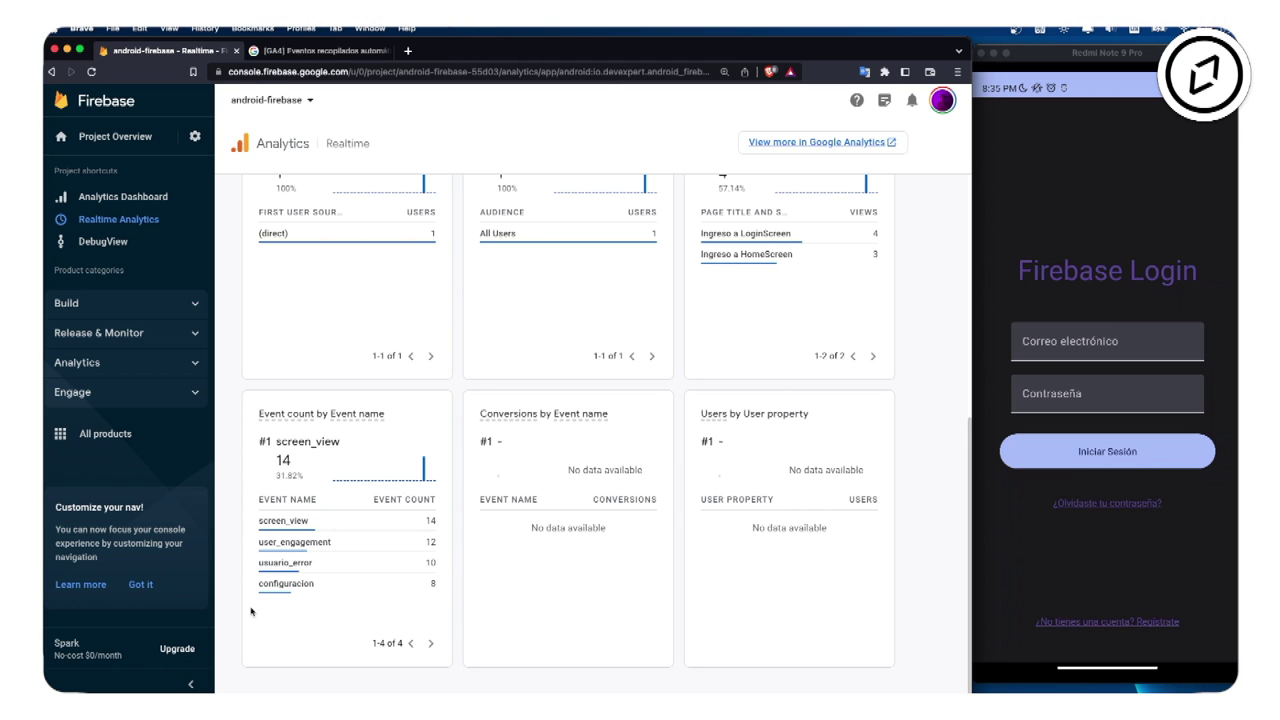
# Step: Drill into the screen_view event's firebase_screen parameter and examine the count for each tracked screen
pyautogui.click(278, 521)
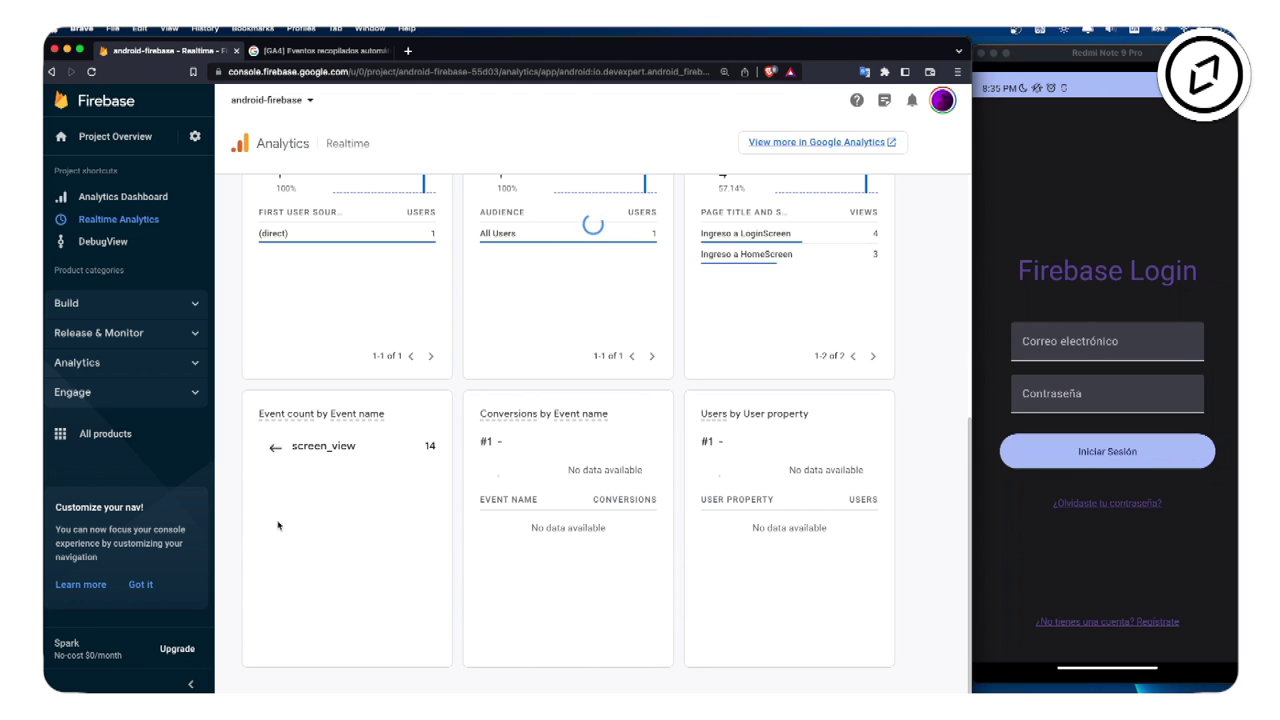
pyautogui.moveTo(288, 522)
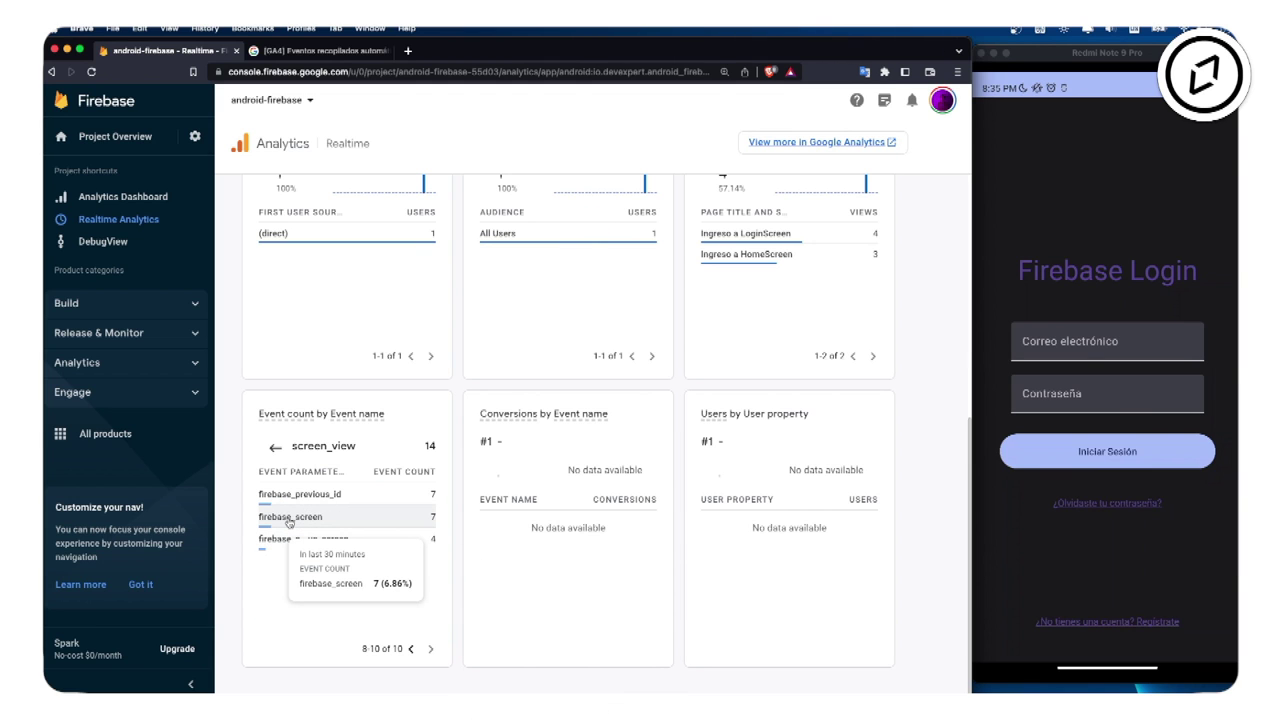
pyautogui.click(288, 522)
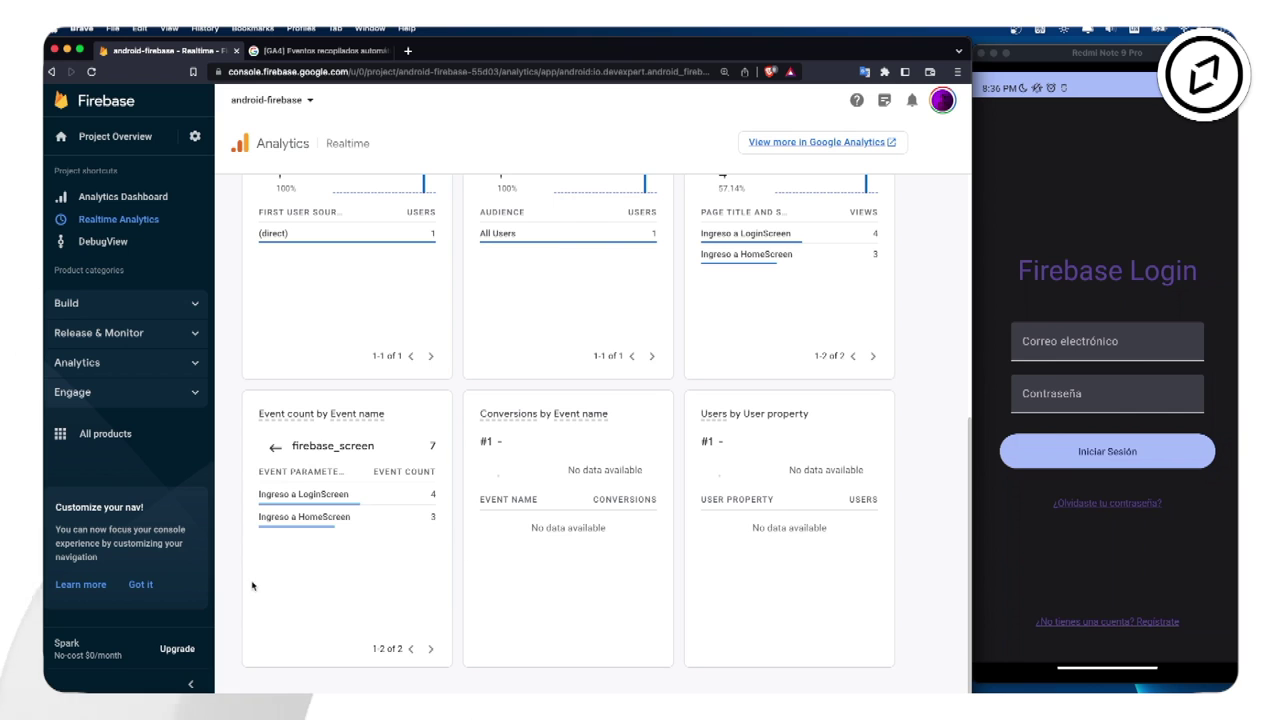
pyautogui.moveTo(364, 500)
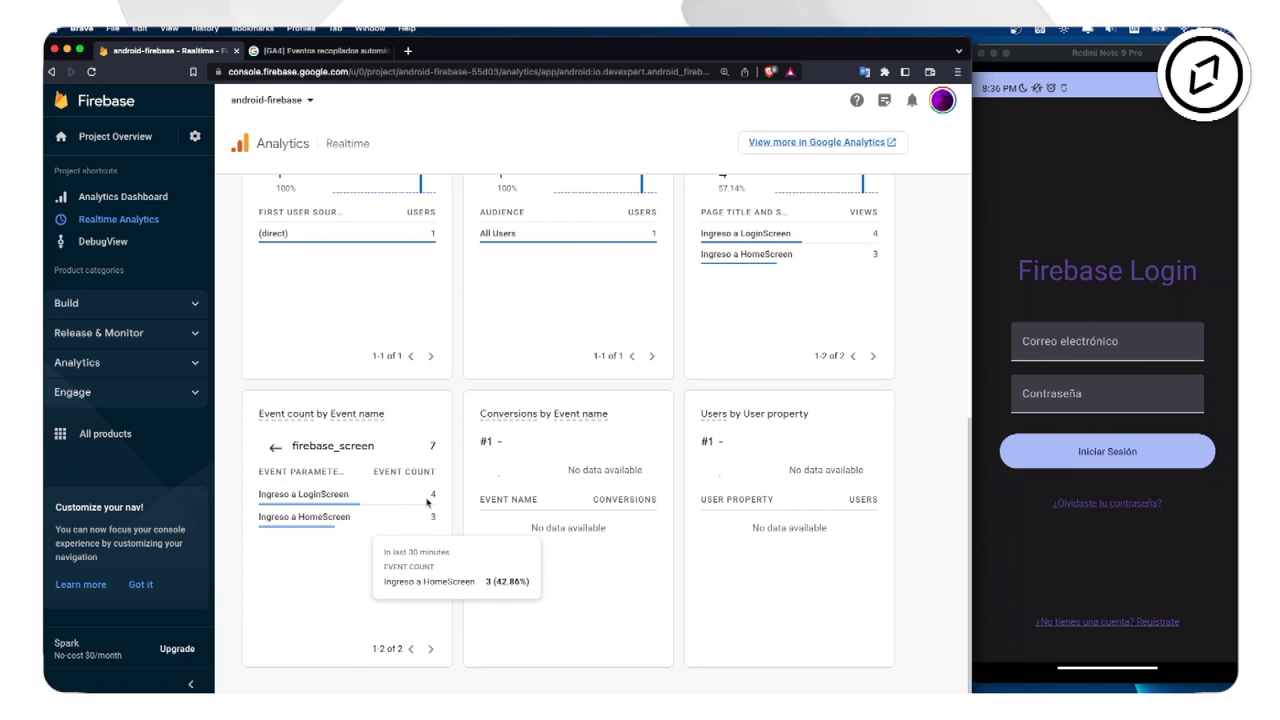
# Step: Review the Realtime overview's user map, views by page title and screen name, and event count cards
pyautogui.click(1040, 539)
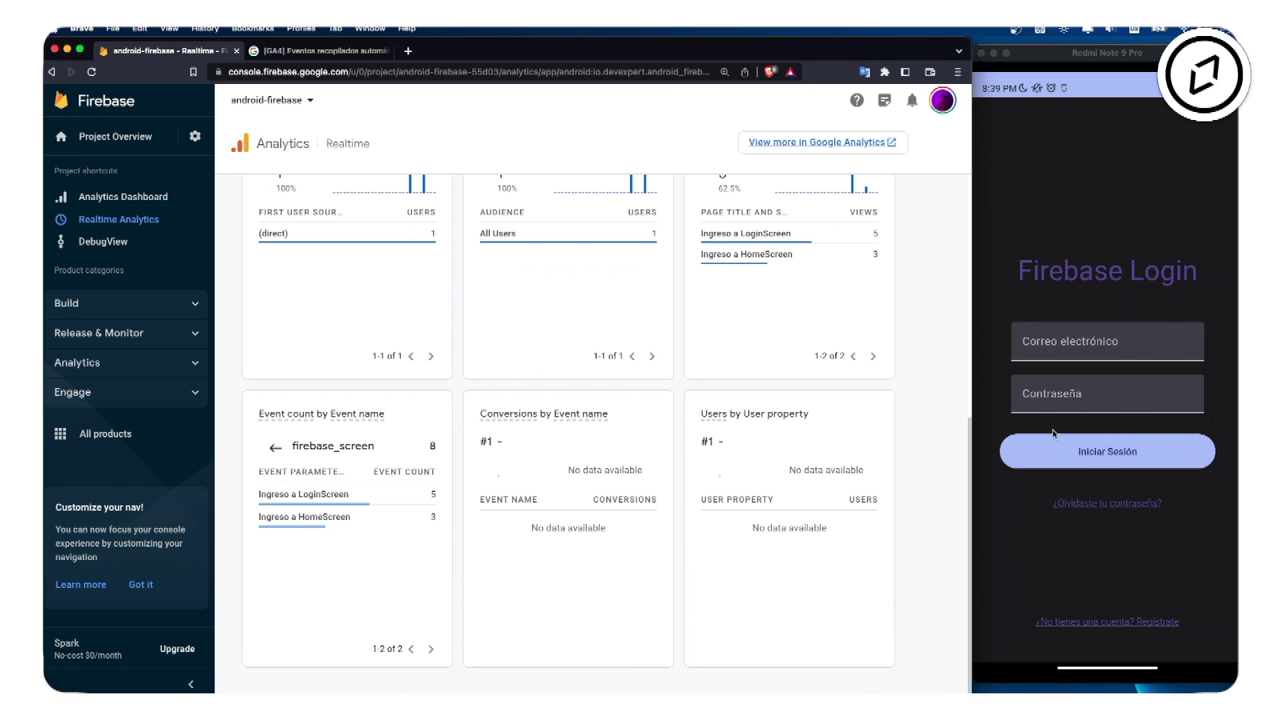
pyautogui.scroll(5, 597, 509)
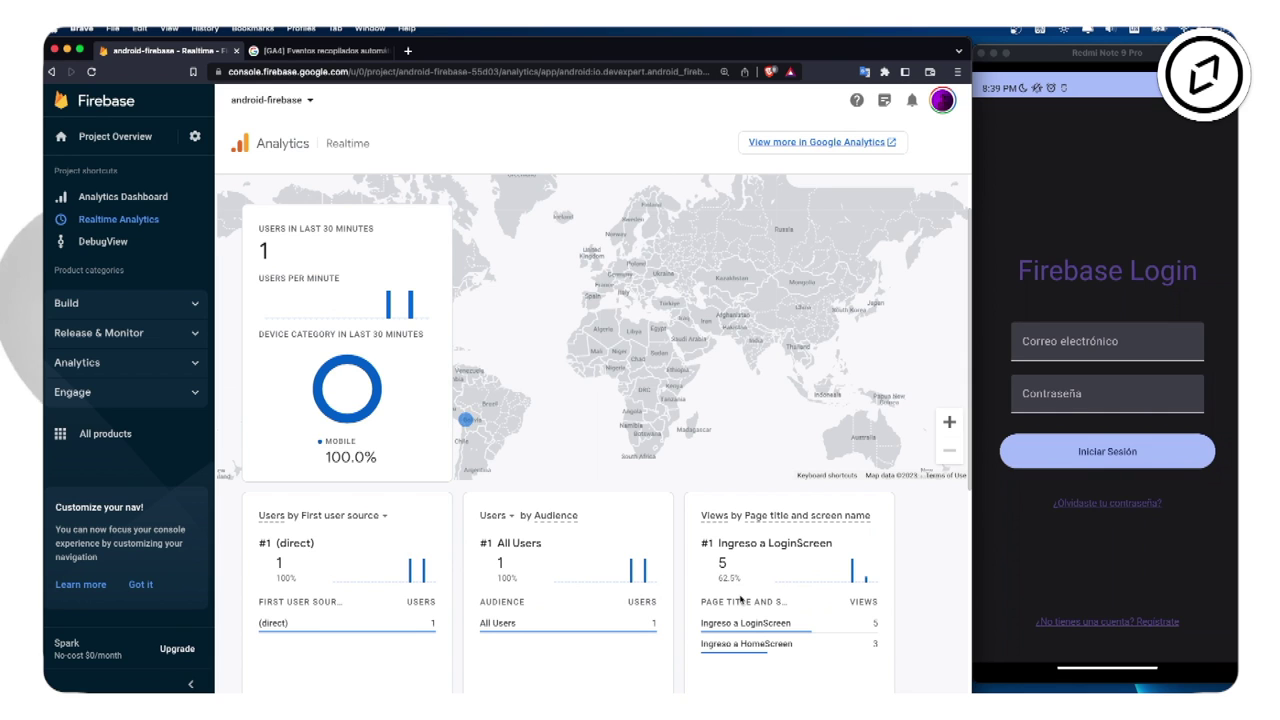
pyautogui.scroll(-5, 591, 585)
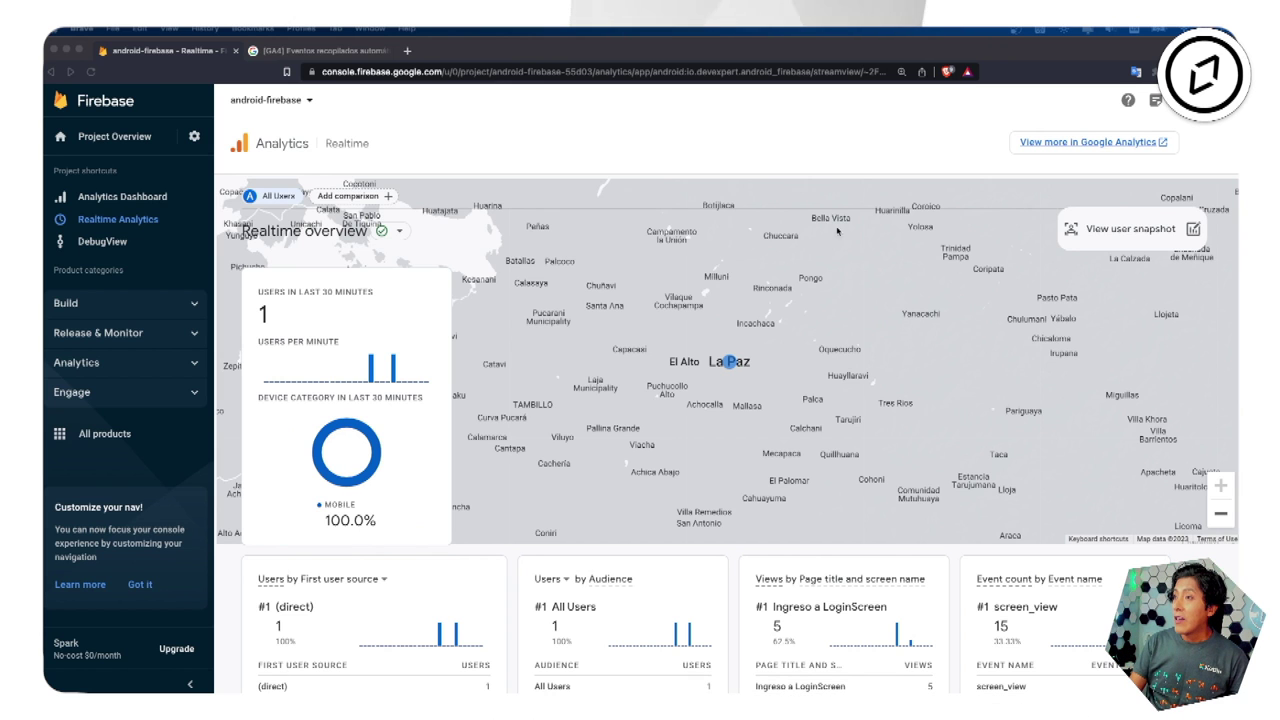
pyautogui.scroll(-5, 849, 450)
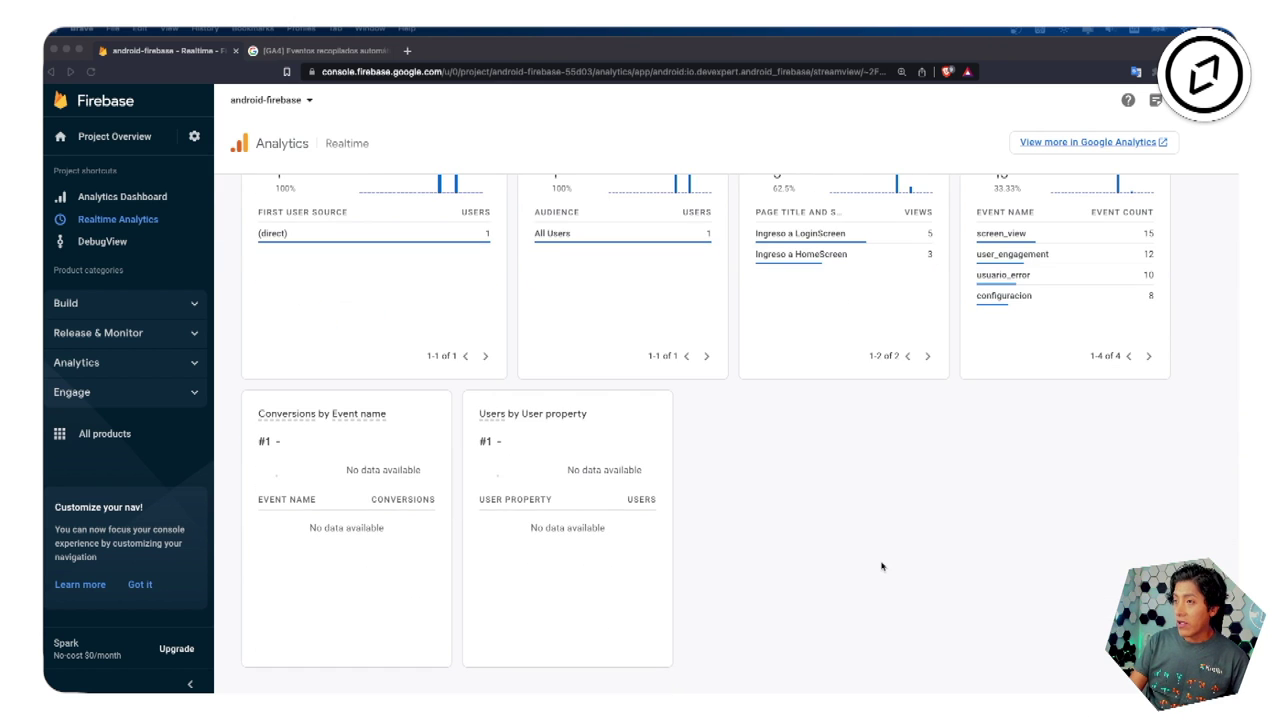
pyautogui.scroll(5, 881, 566)
pyautogui.scroll(-5, 881, 566)
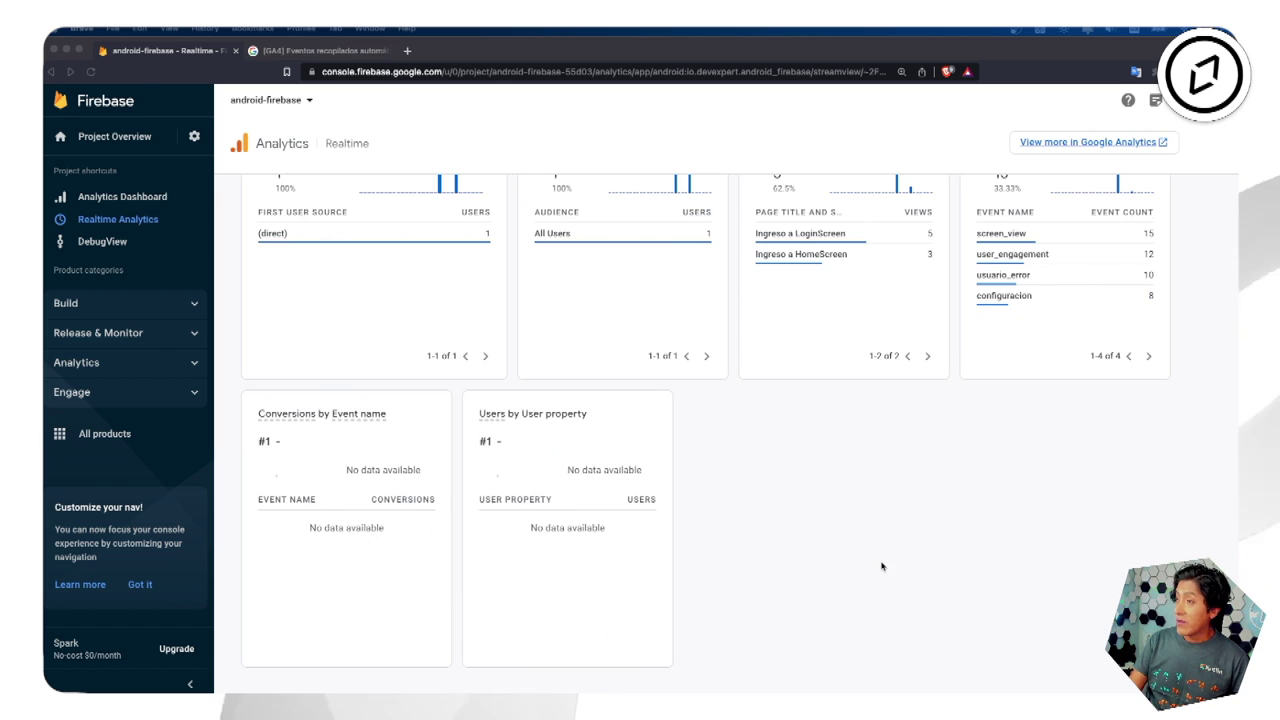
pyautogui.scroll(5, 883, 486)
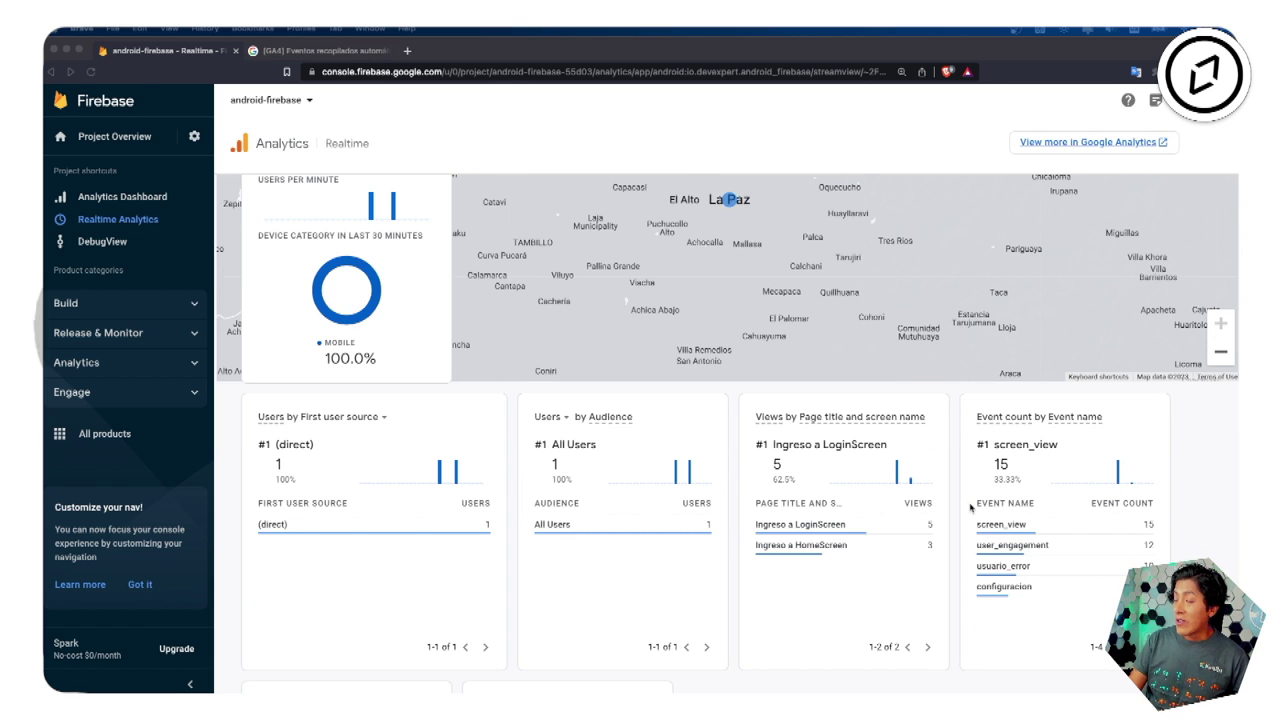
pyautogui.scroll(2, 1050, 350)
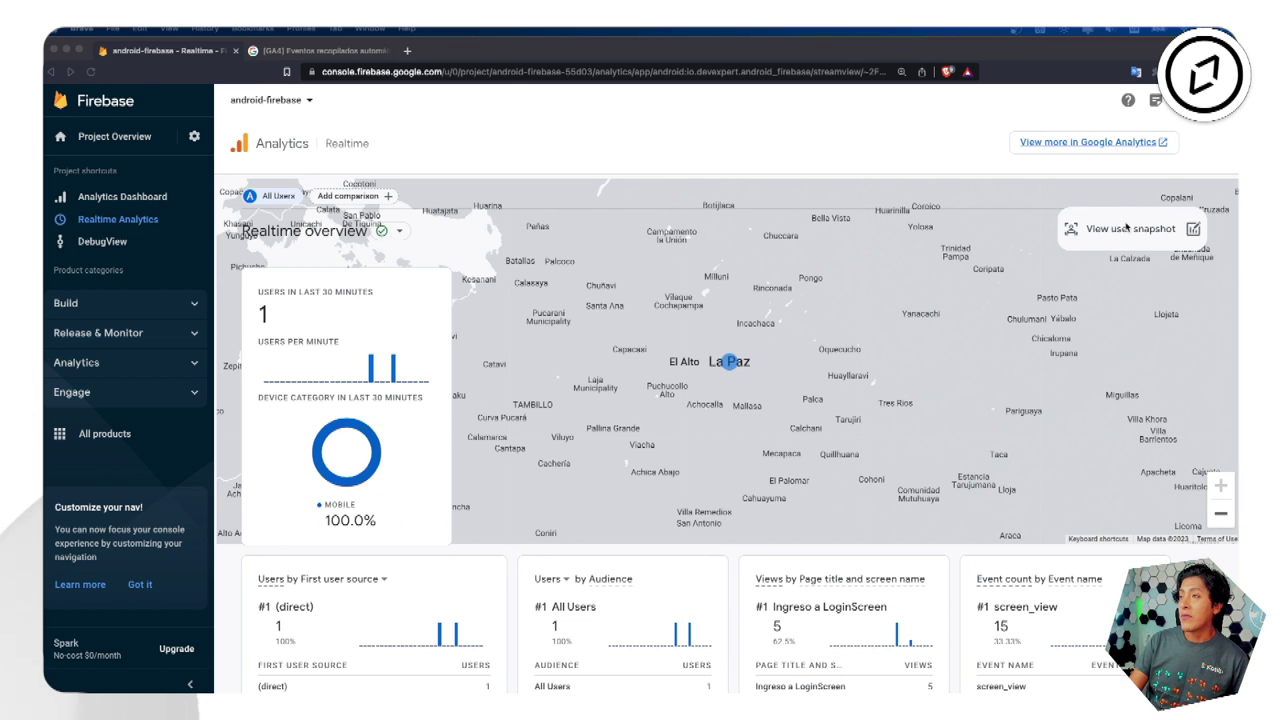
# Step: View the snapshot of a random user's activity stream from the Realtime overview and leave it
pyautogui.click(1125, 229)
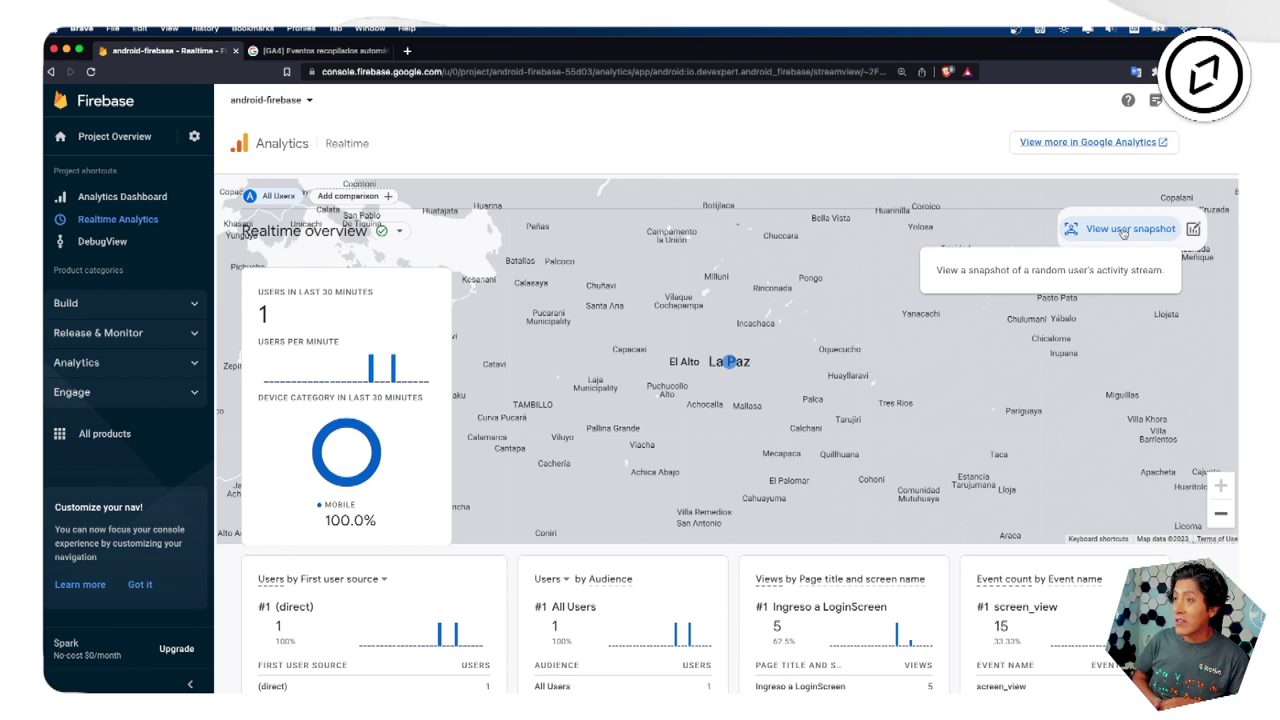
pyautogui.click(1124, 229)
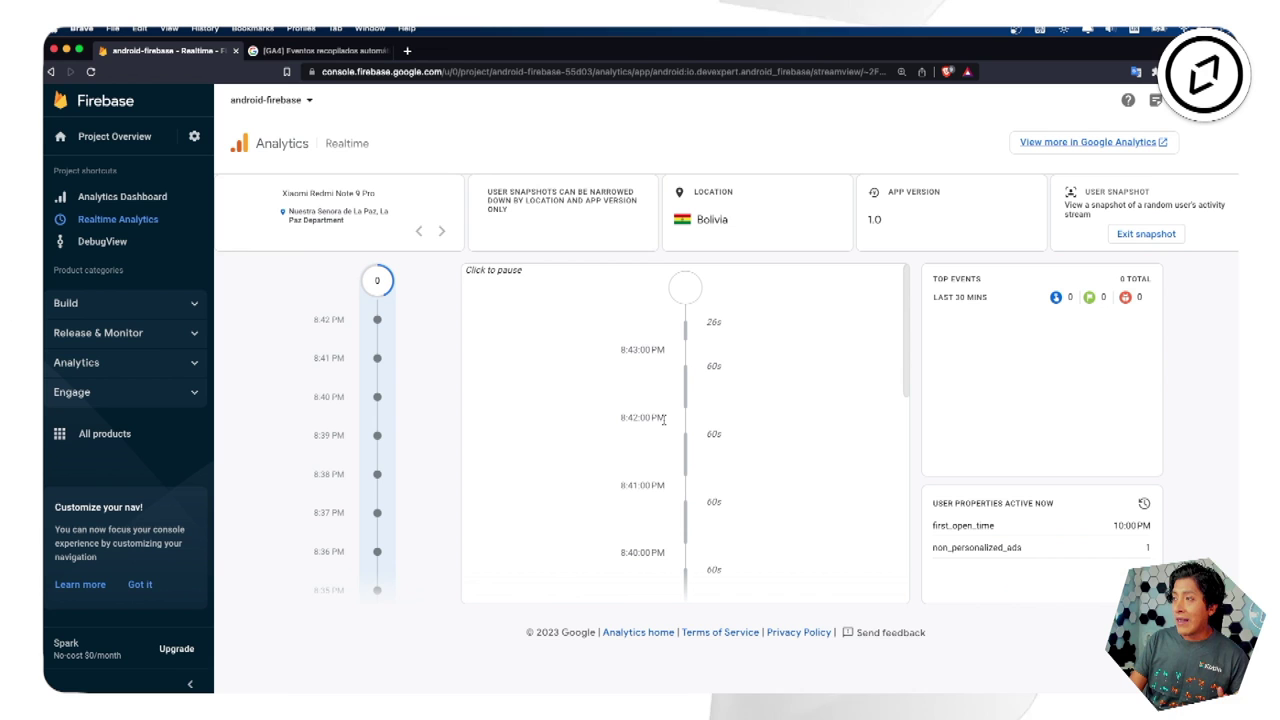
pyautogui.press('super+bracketleft')
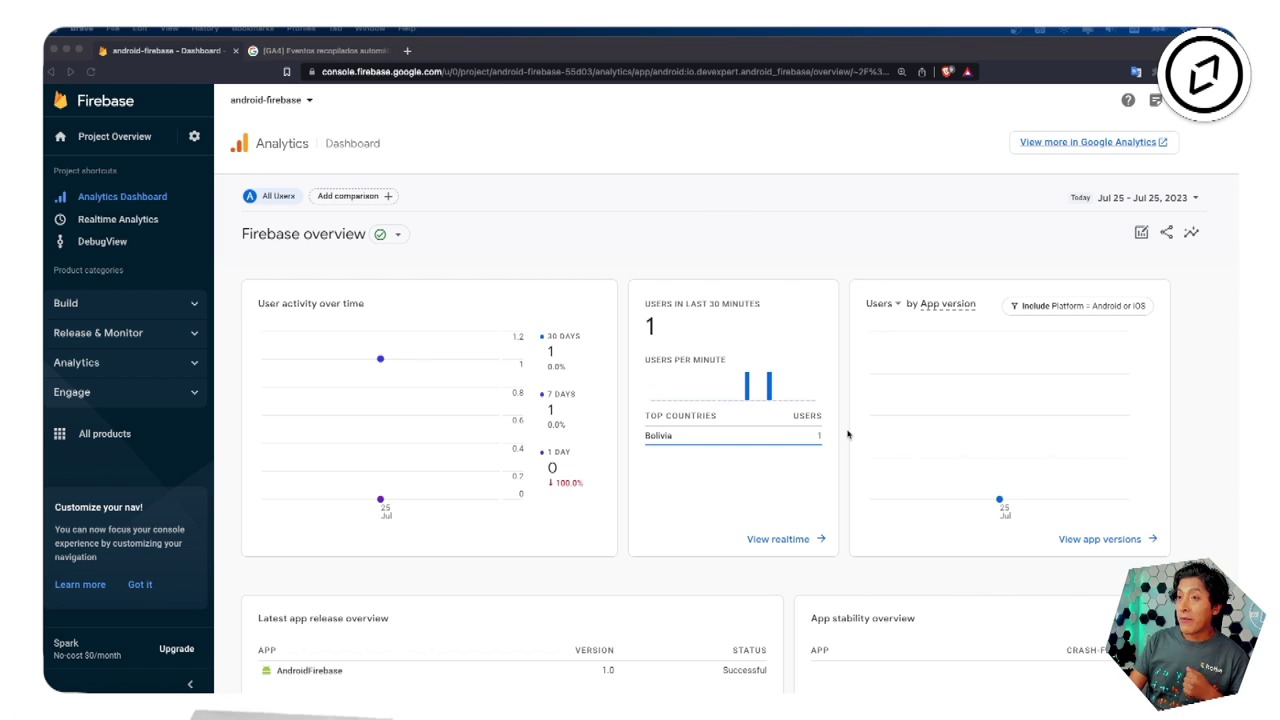
# Step: Examine the Analytics Dashboard's cards for user activity, engagement time, retention, countries and device models
pyautogui.scroll(-5, 847, 434)
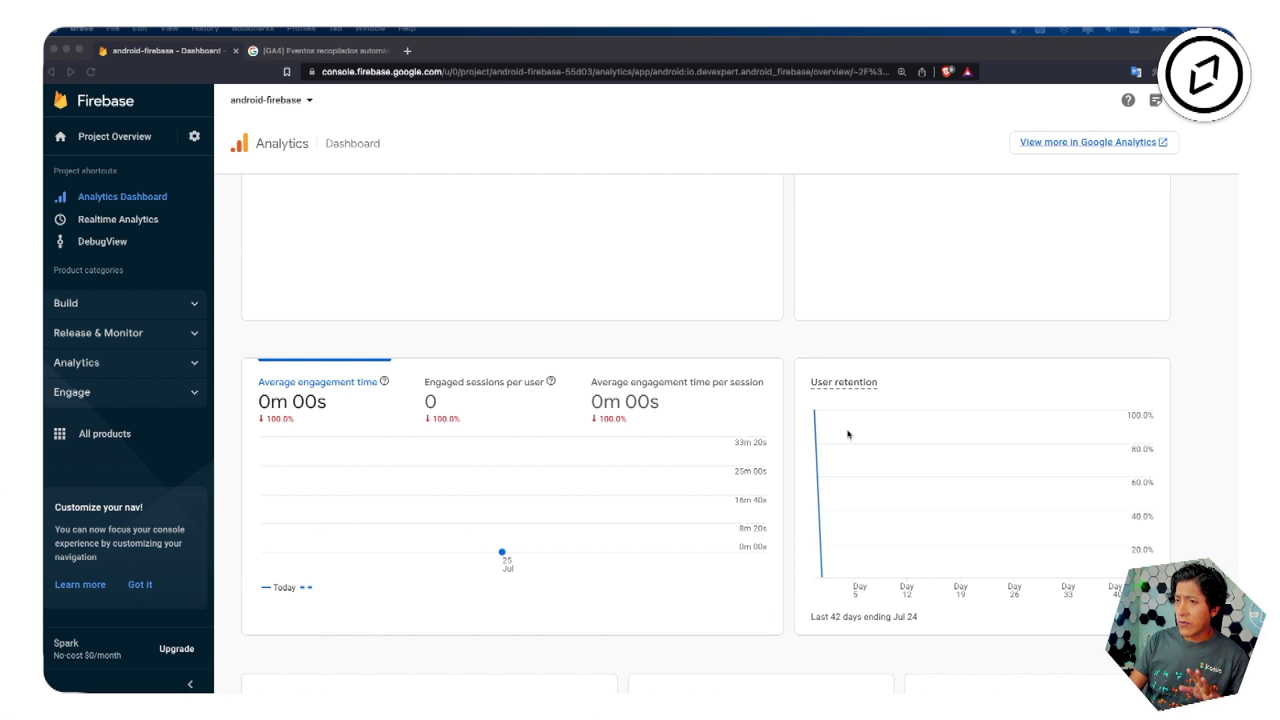
pyautogui.scroll(-10, 847, 434)
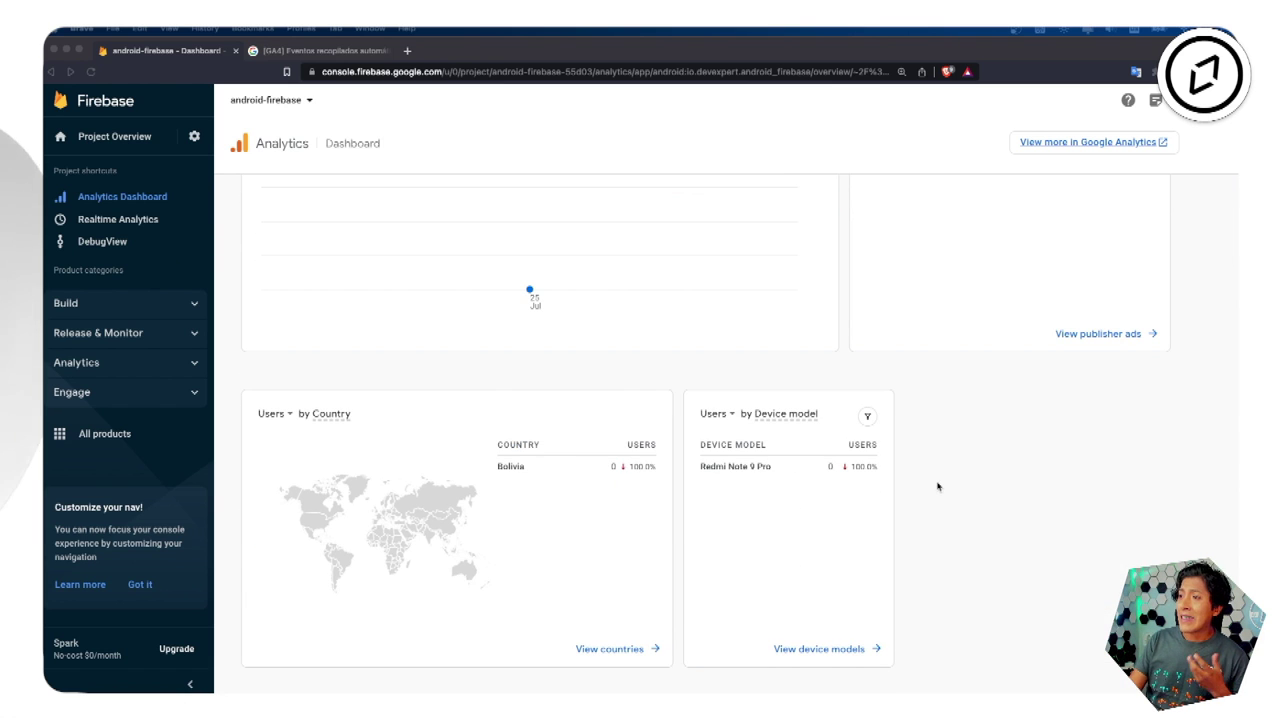
pyautogui.scroll(15, 897, 457)
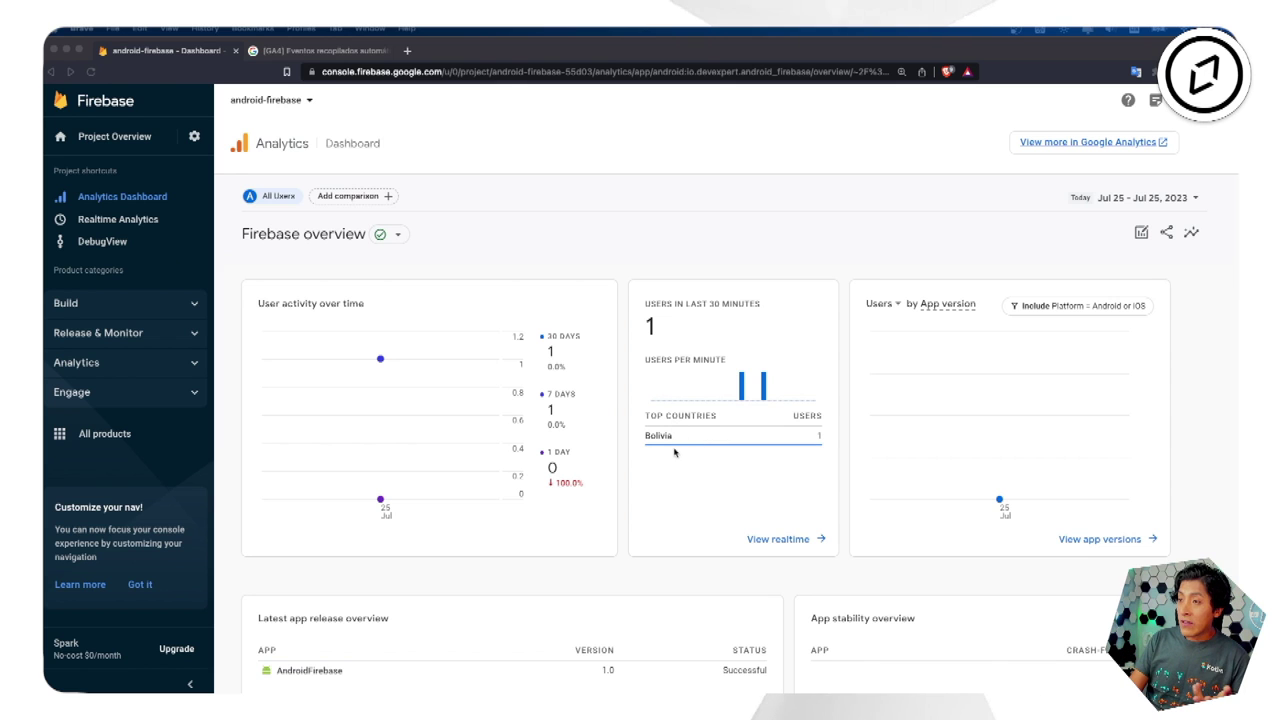
pyautogui.scroll(-5, 902, 556)
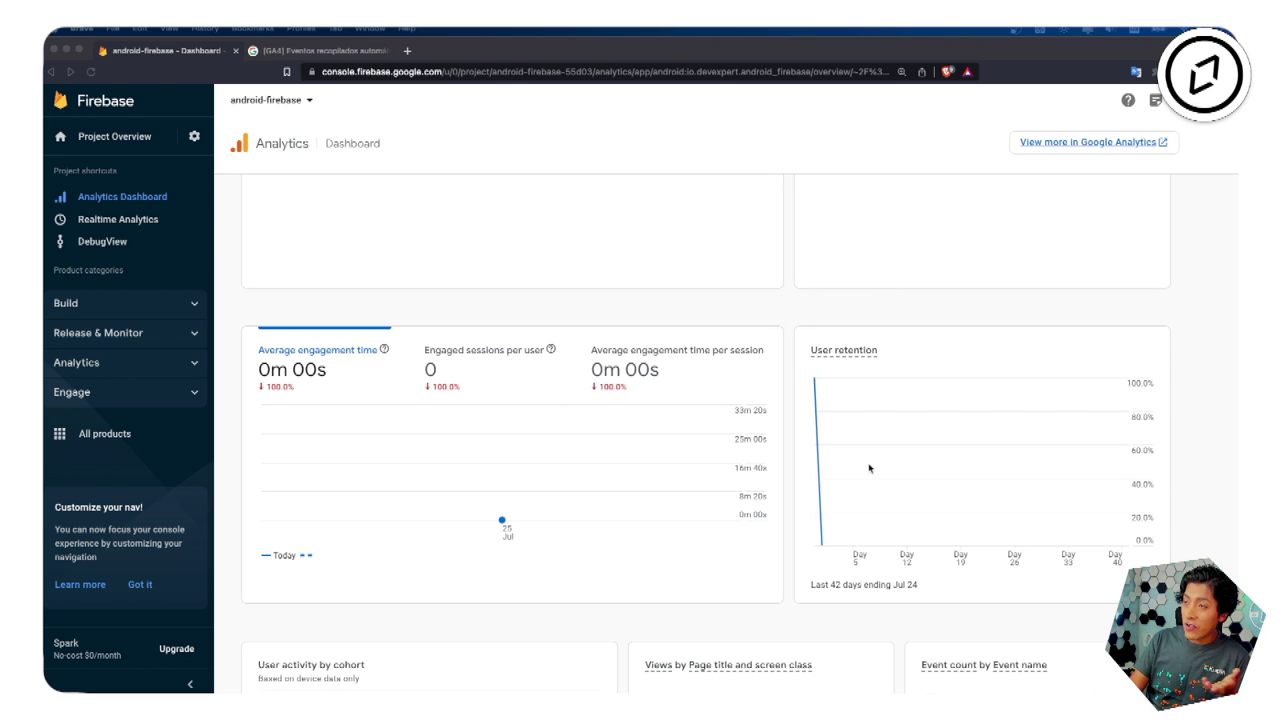
pyautogui.scroll(-5, 614, 522)
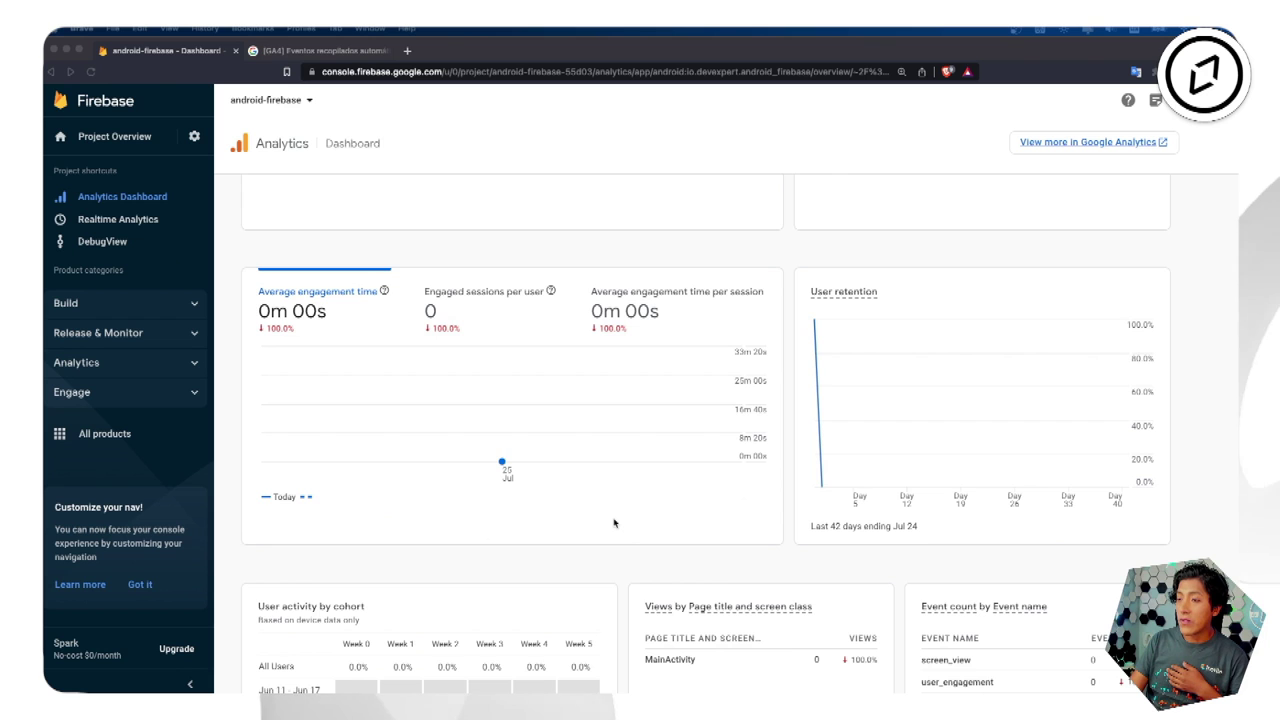
pyautogui.scroll(-3, 614, 522)
pyautogui.scroll(15, 614, 522)
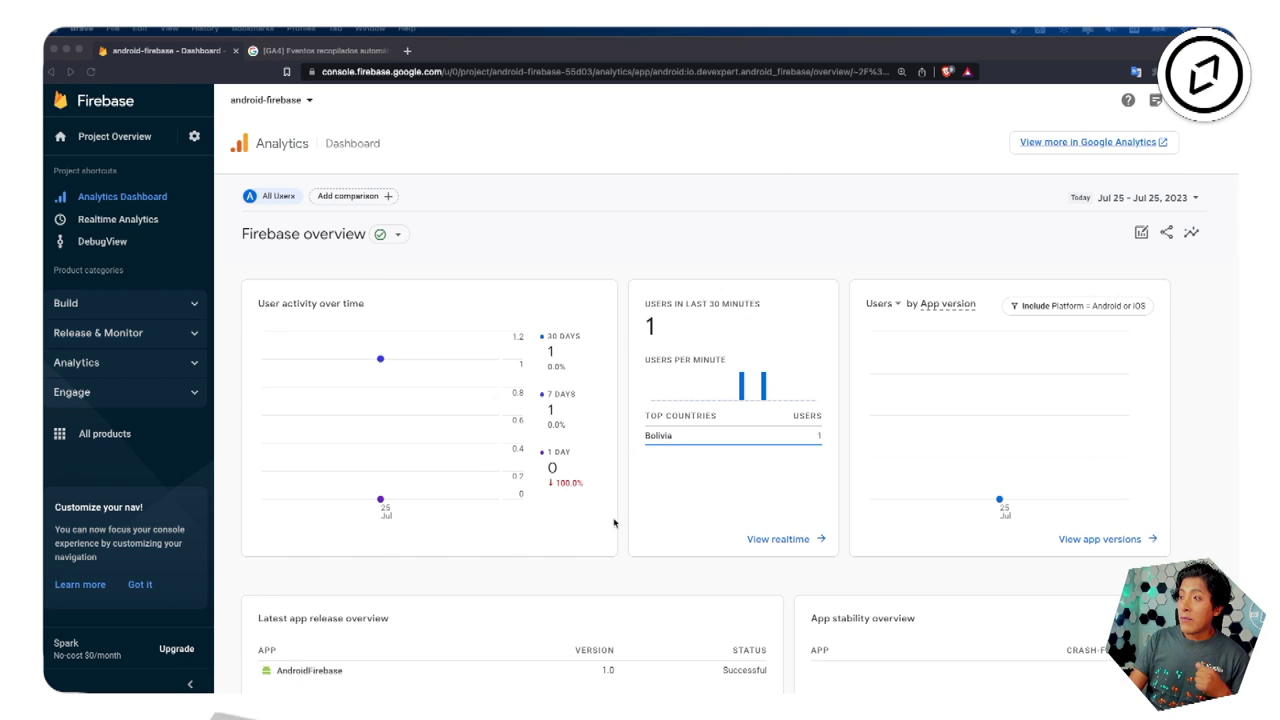